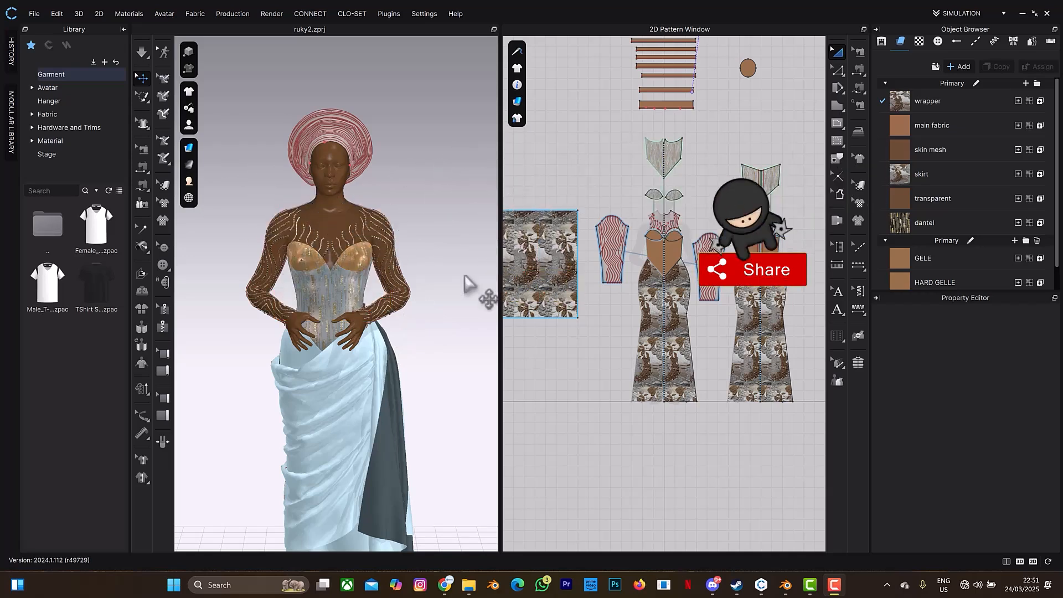
Switch to the UV Editor workspace, open the Bake Textures settings and start choosing a saving path.
click(969, 8)
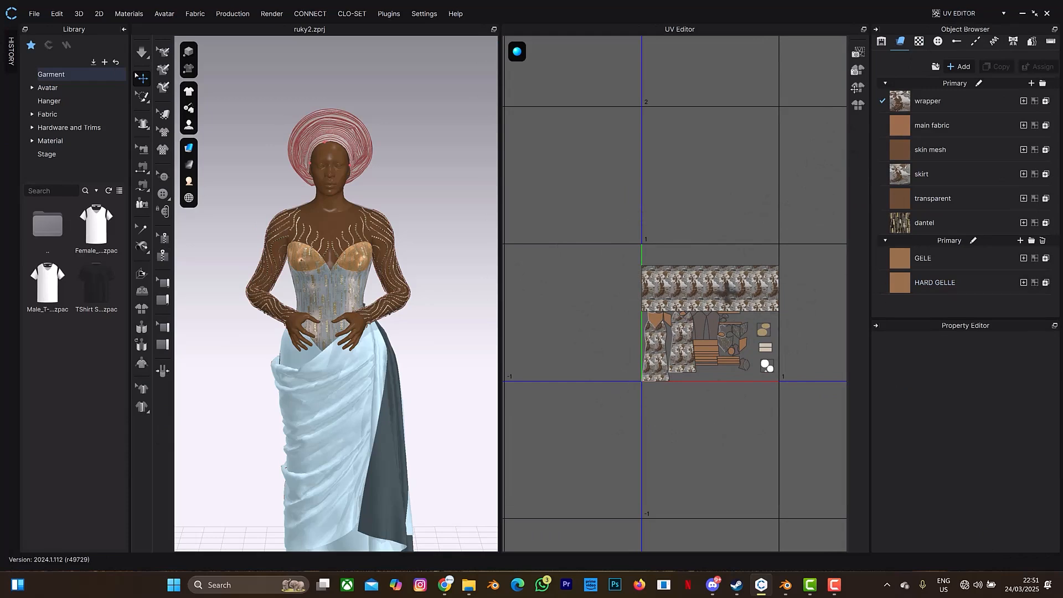
click(857, 70)
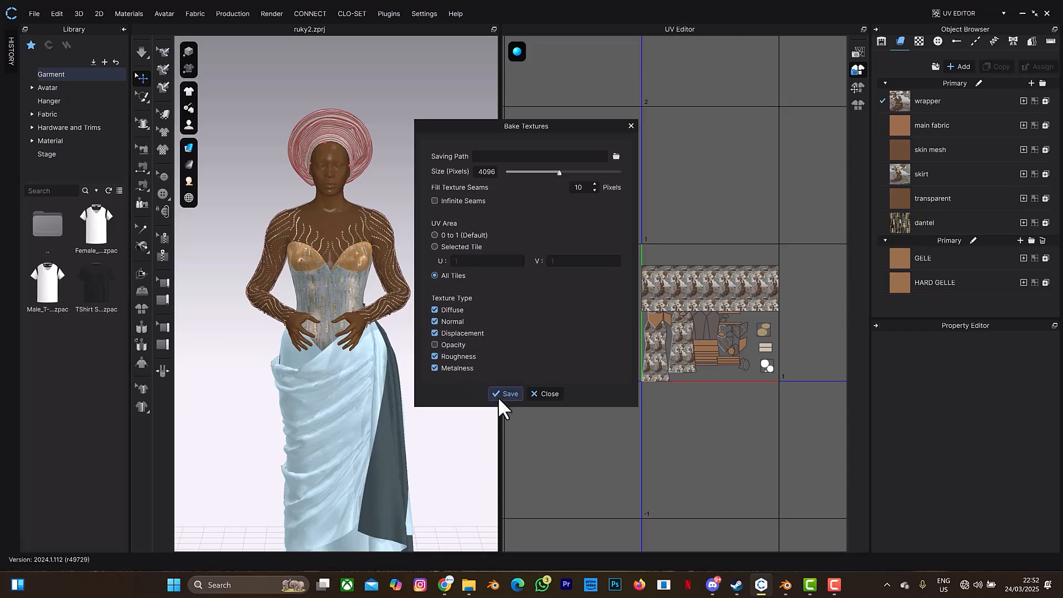
click(615, 156)
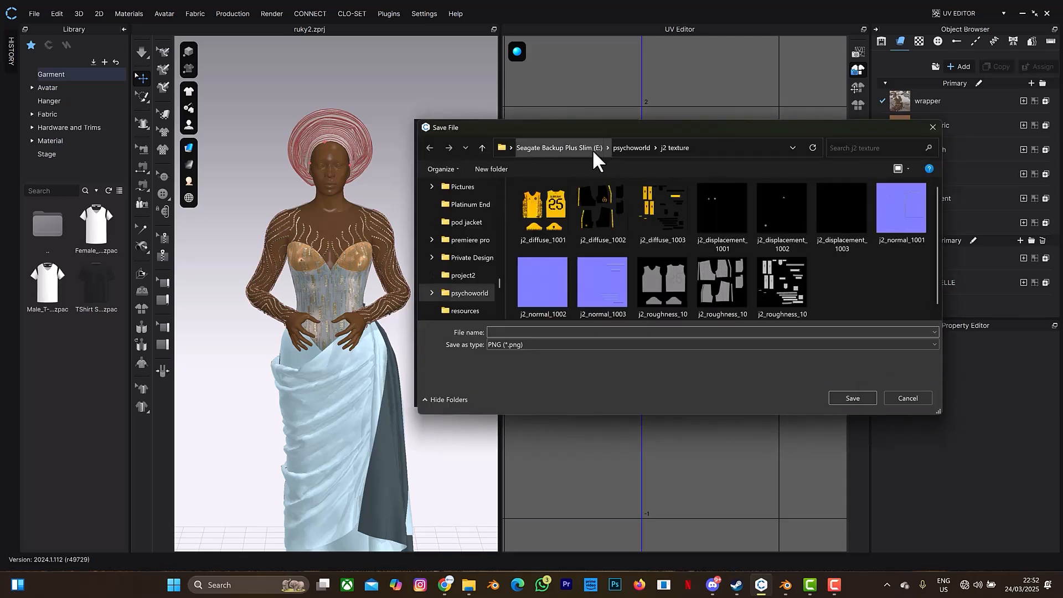
Browse to the angel Beats folder on the Seagate Backup Plus Slim (E:) drive as the texture destination.
click(625, 147)
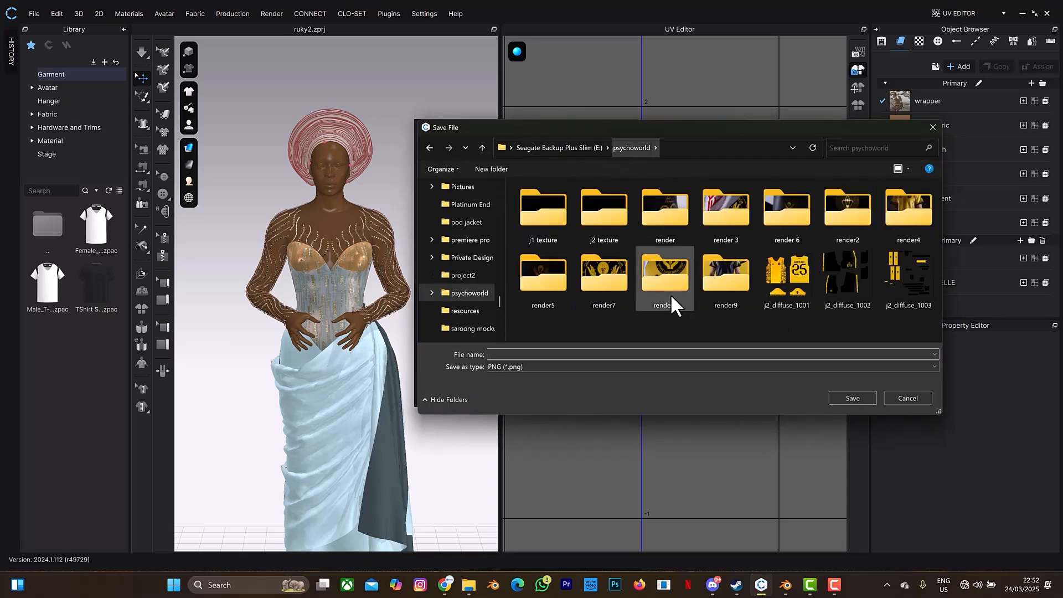
click(581, 149)
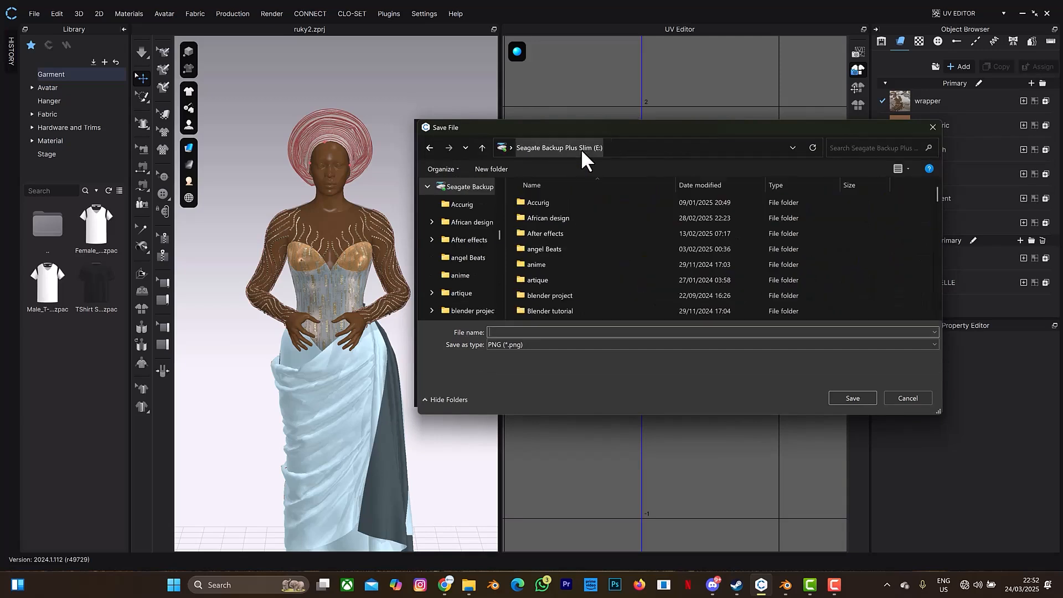
double_click(549, 277)
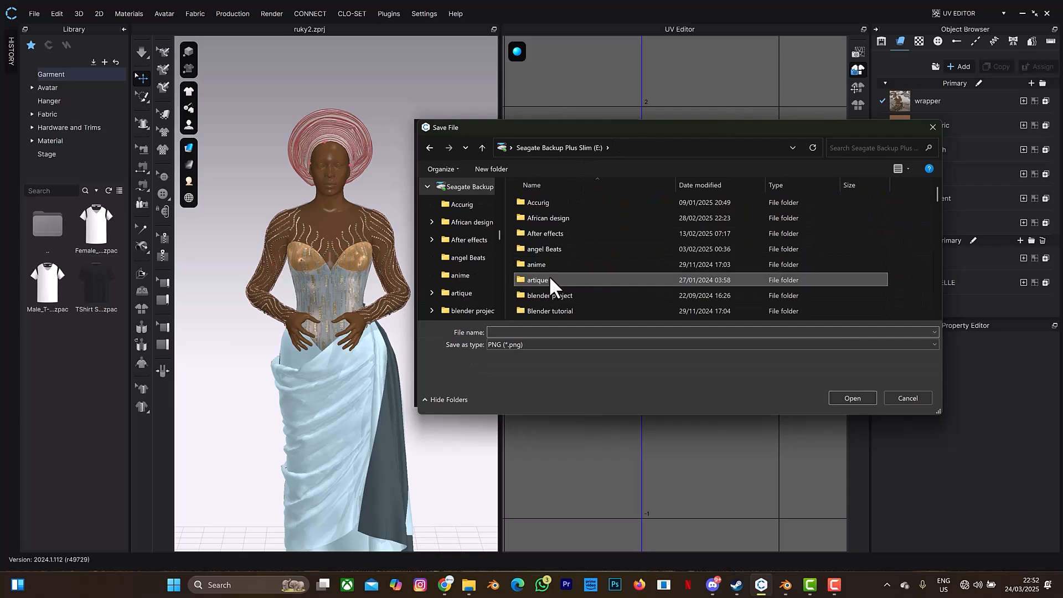
click(481, 149)
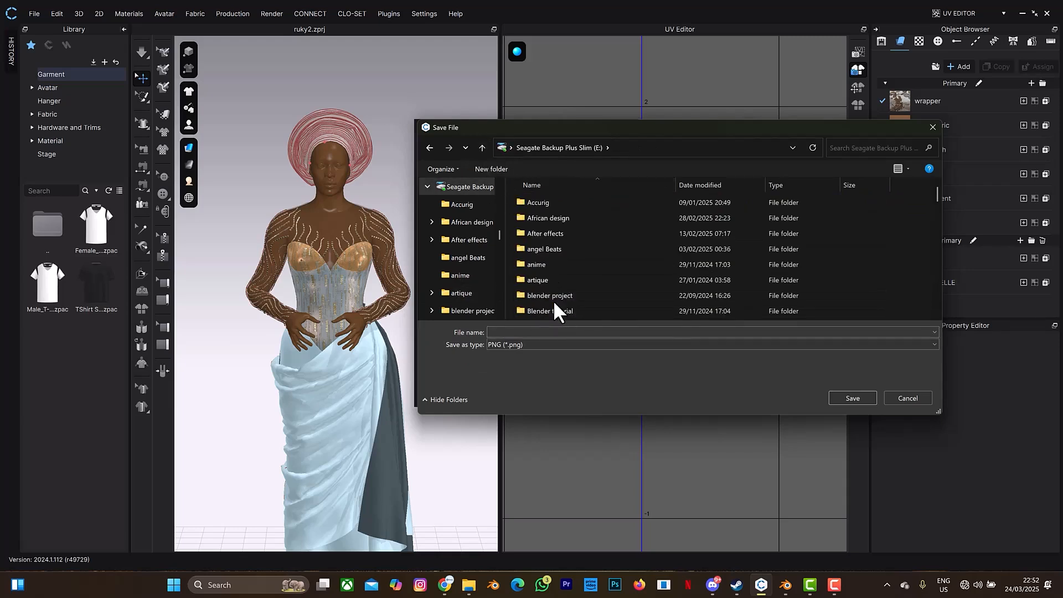
click(544, 248)
double_click(544, 249)
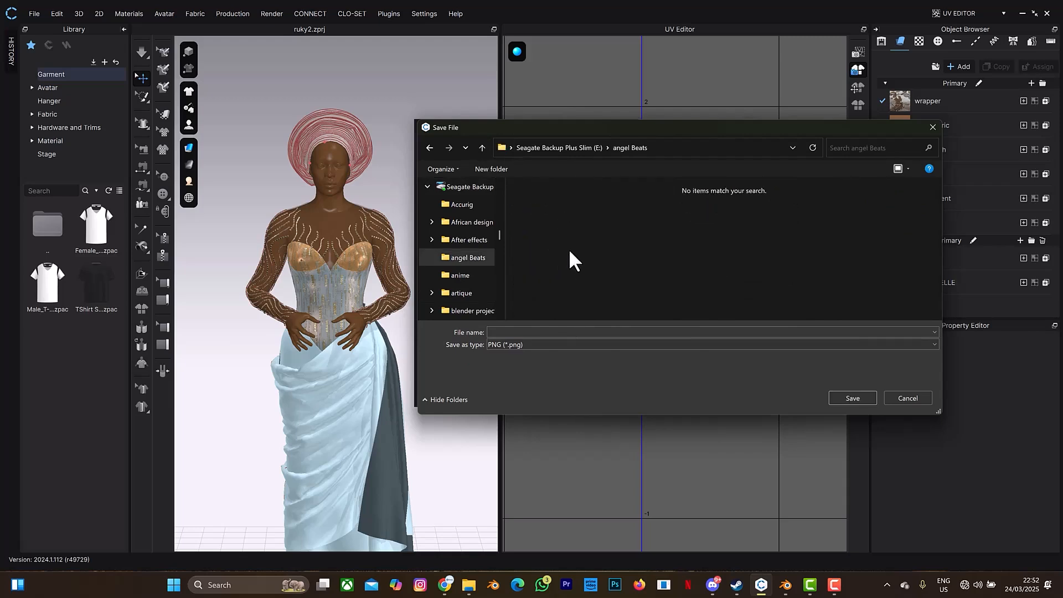
Name the textures AFRICAN WOMAN and bake diffuse, normal, displacement, roughness and metalness maps at 4096 pixels for the 0 to 1 UV area.
click(541, 332)
text(AFR)
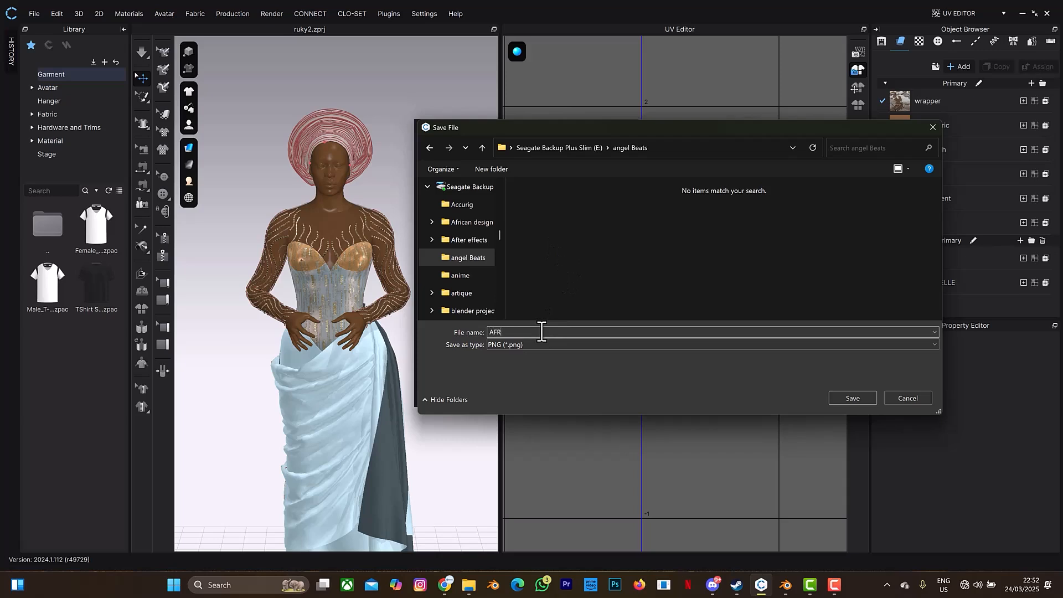
text(ICAN WOM)
key(BackSpace)
text(AN)
click(851, 397)
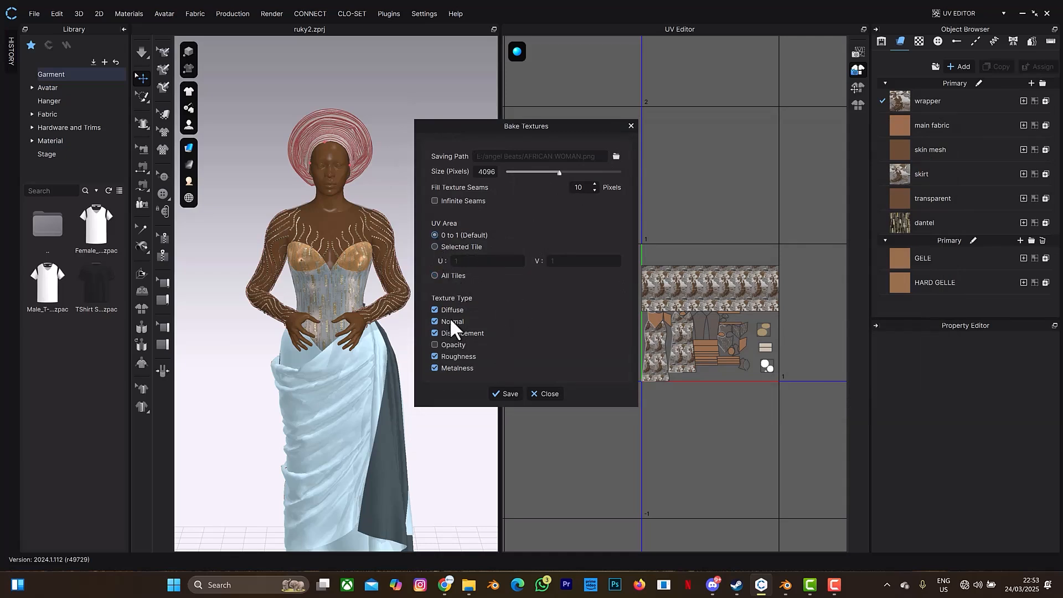
click(501, 392)
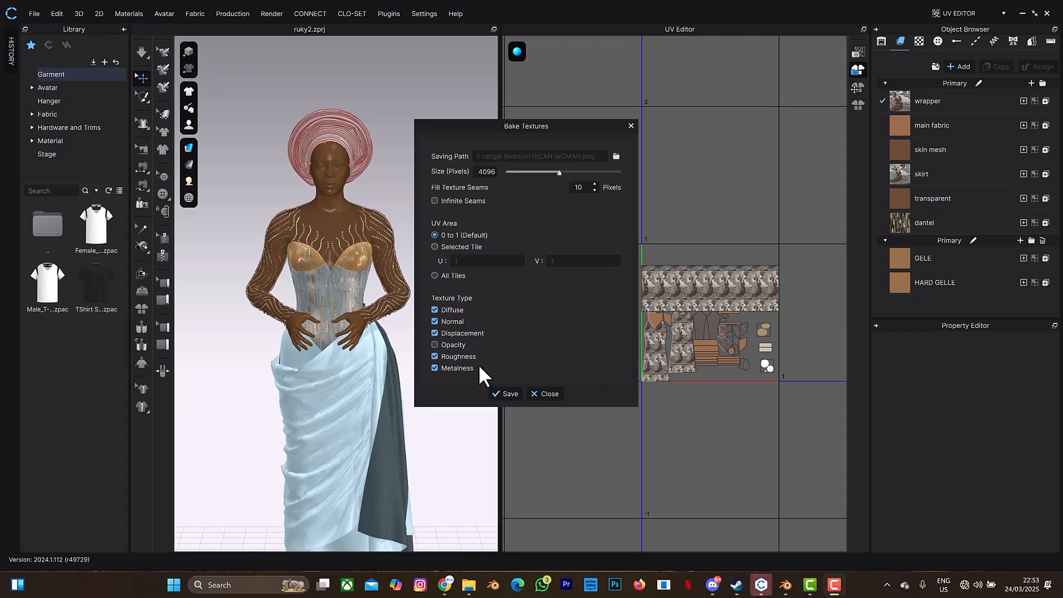
click(629, 124)
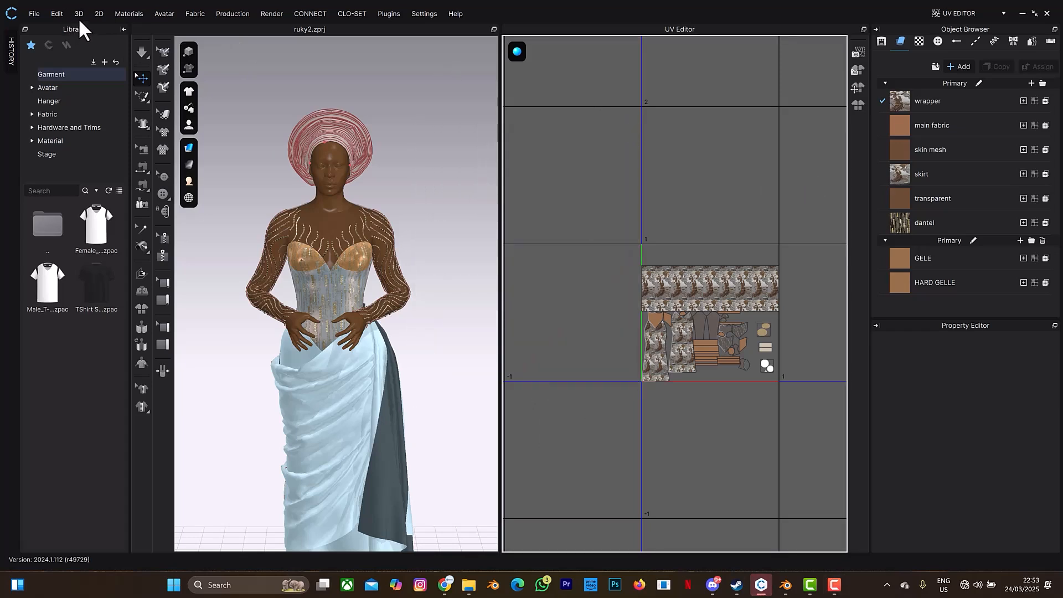
Start an Alembic (OGAWA) export and choose the angel Beats folder on the Seagate Backup Plus Slim (E:) drive.
click(34, 15)
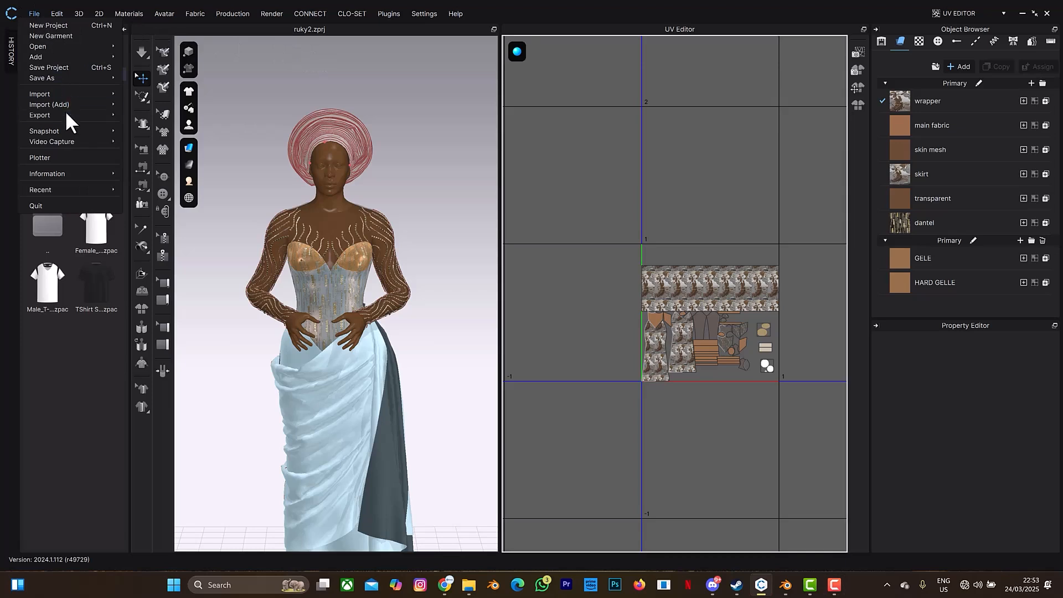
mouse_move(66, 117)
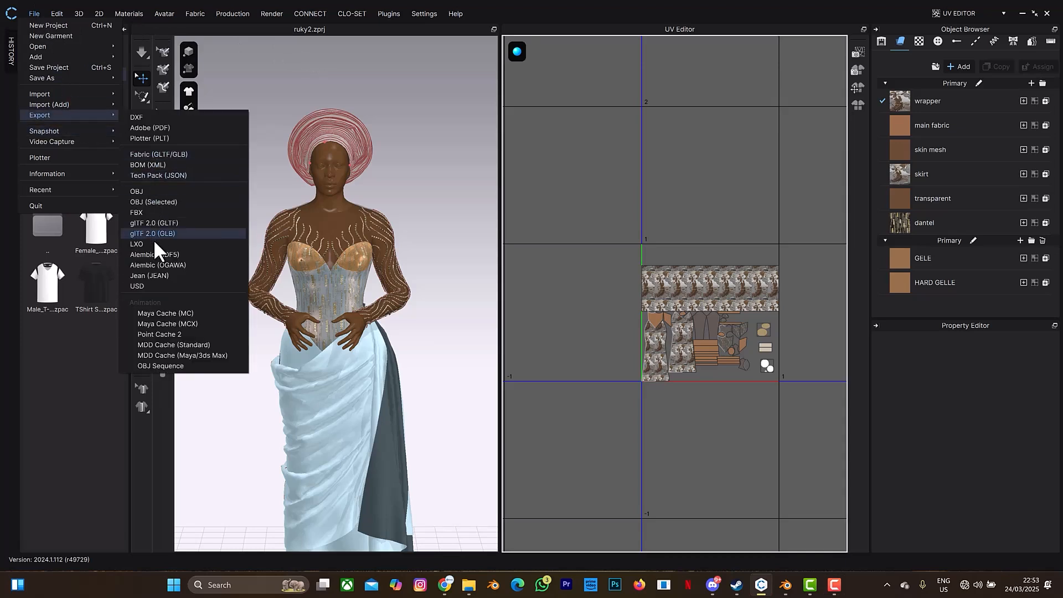
click(154, 264)
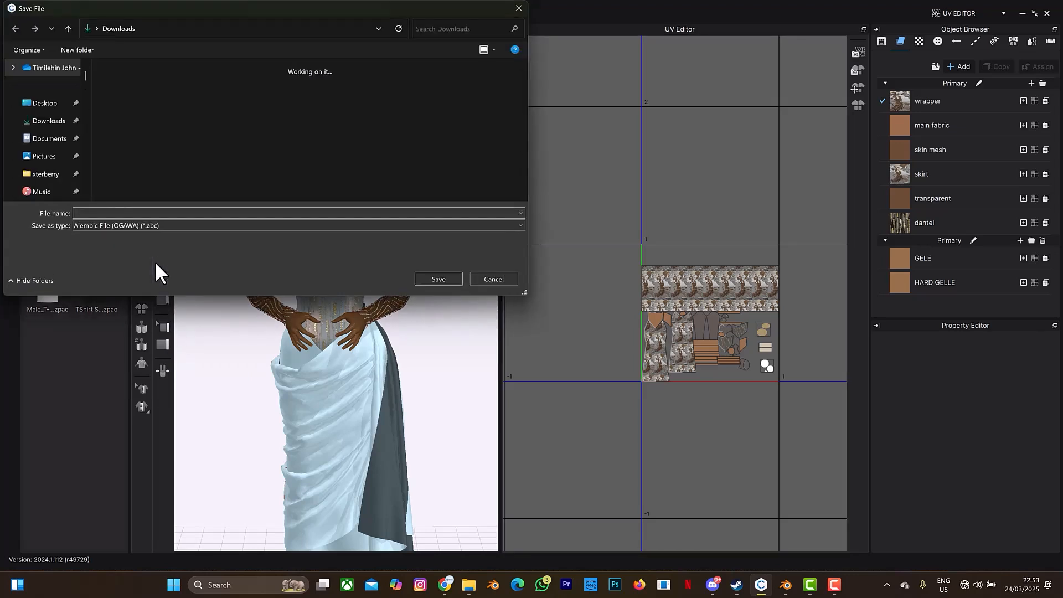
scroll(47, 133, down, 4)
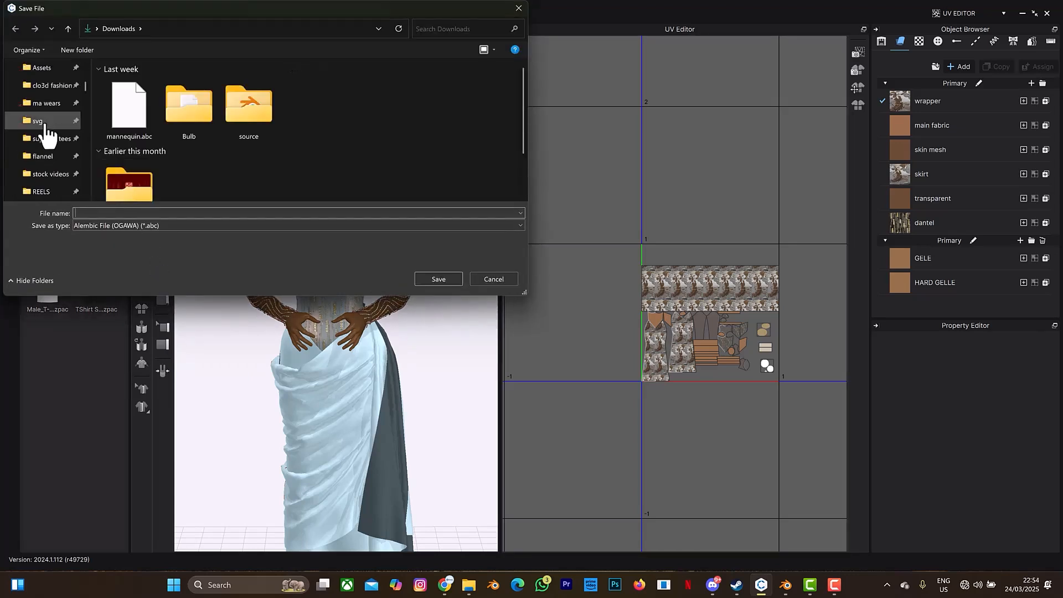
scroll(45, 126, down, 5)
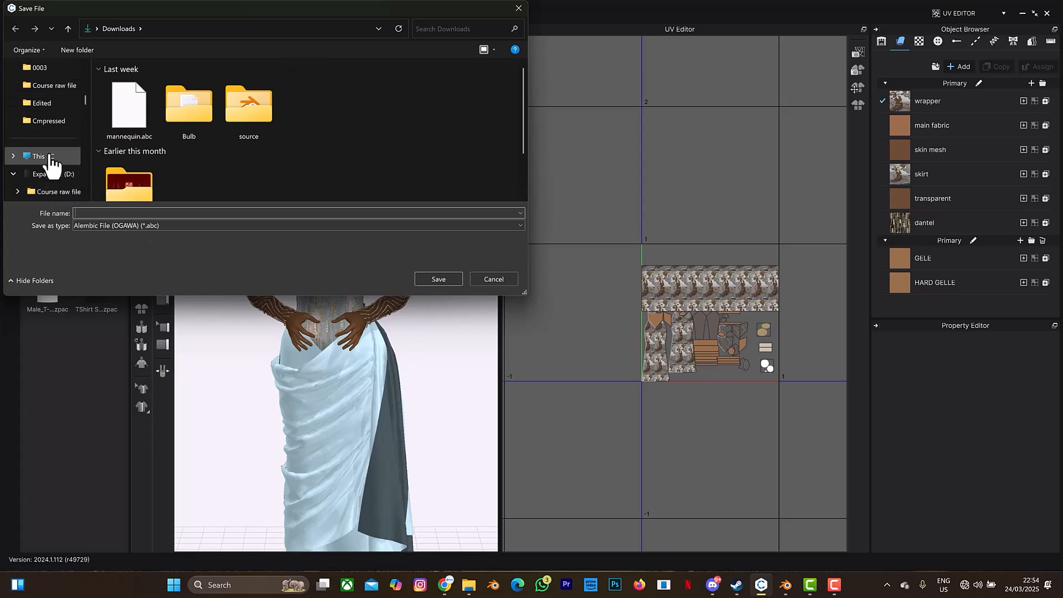
click(51, 159)
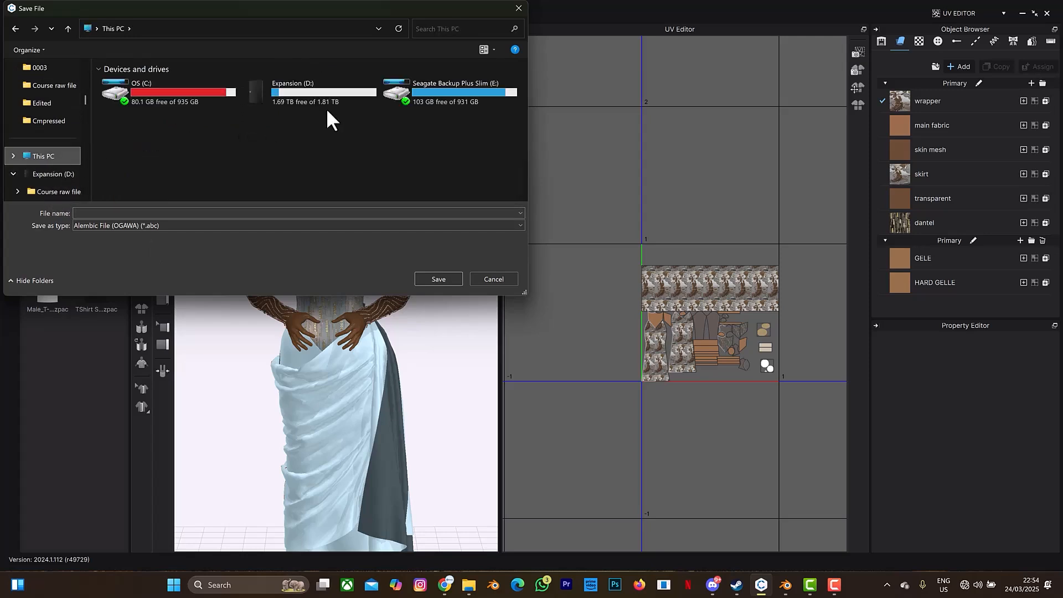
click(426, 91)
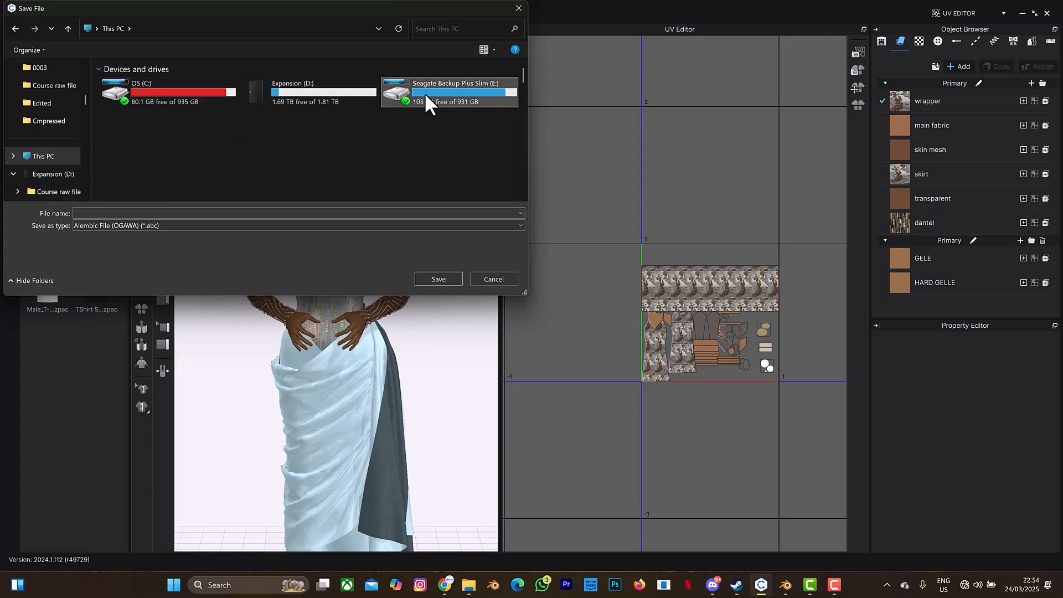
double_click(424, 93)
click(145, 129)
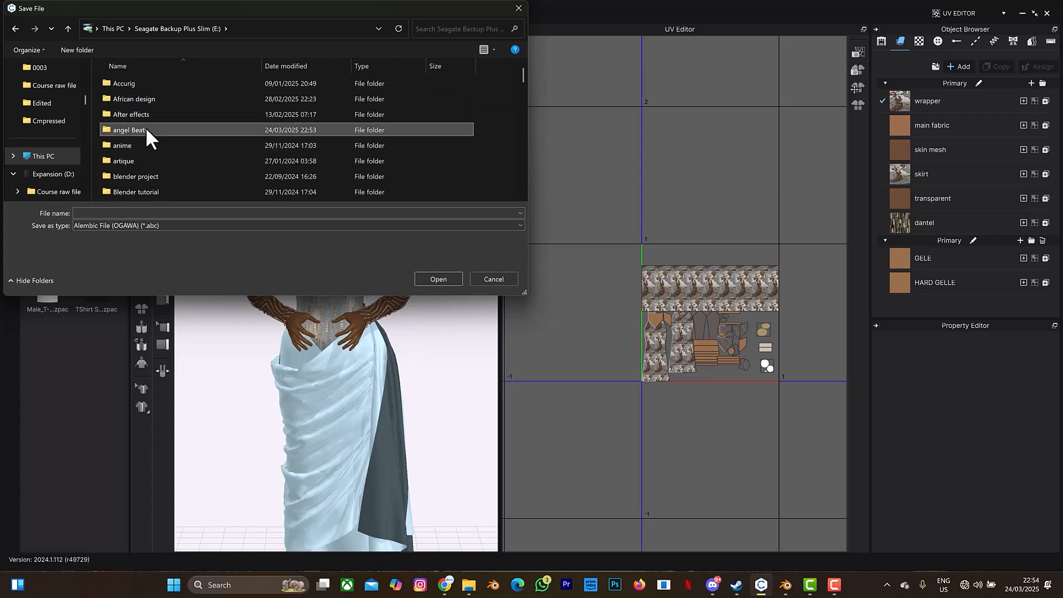
double_click(145, 130)
Name the Alembic file AFRICAN WOMAN and confirm its save location.
click(104, 213)
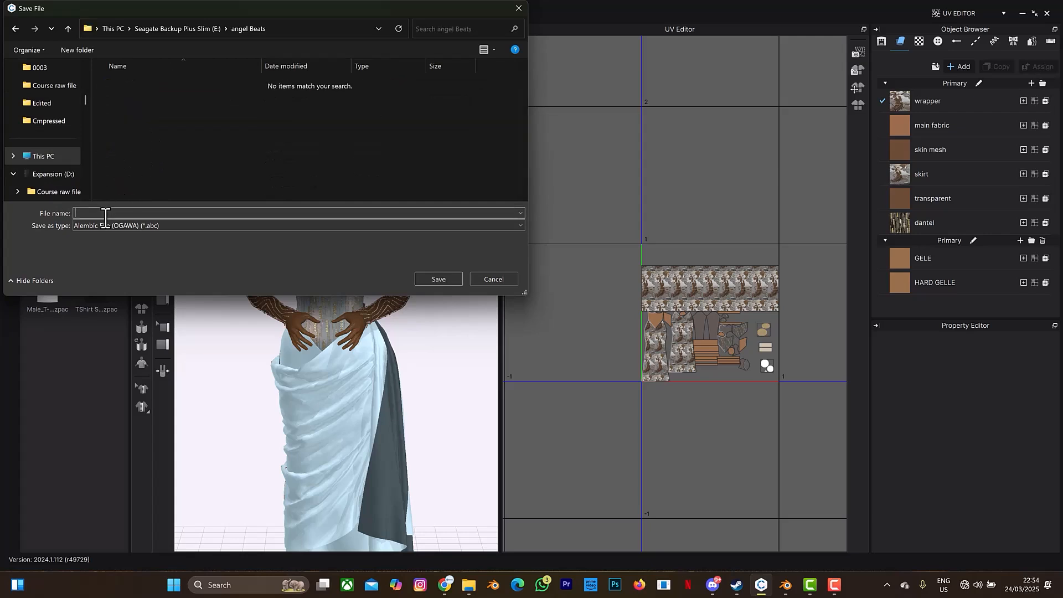
text(AFRICAN WOMAN)
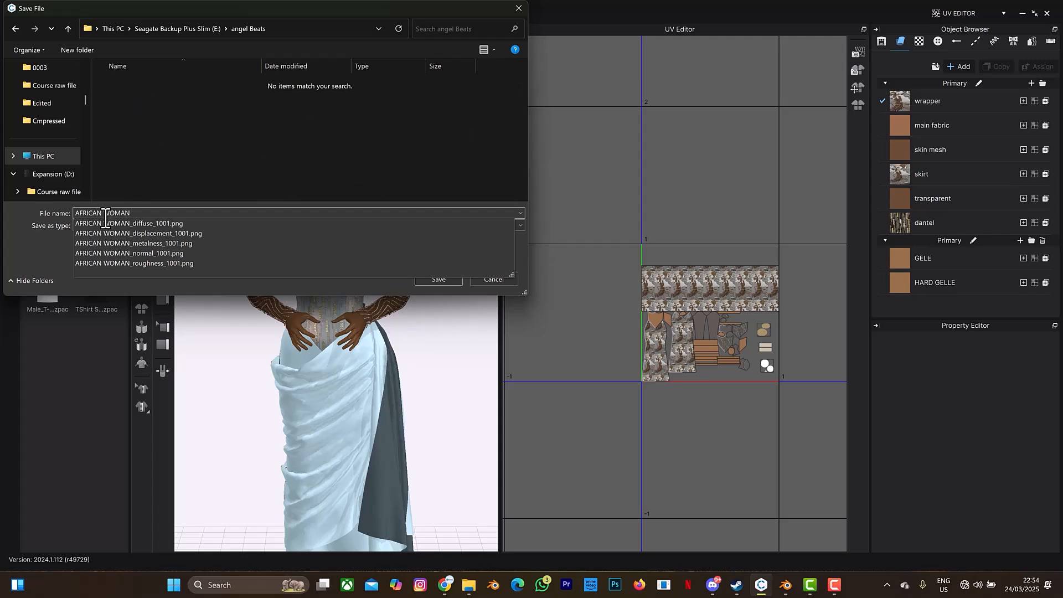
click(170, 152)
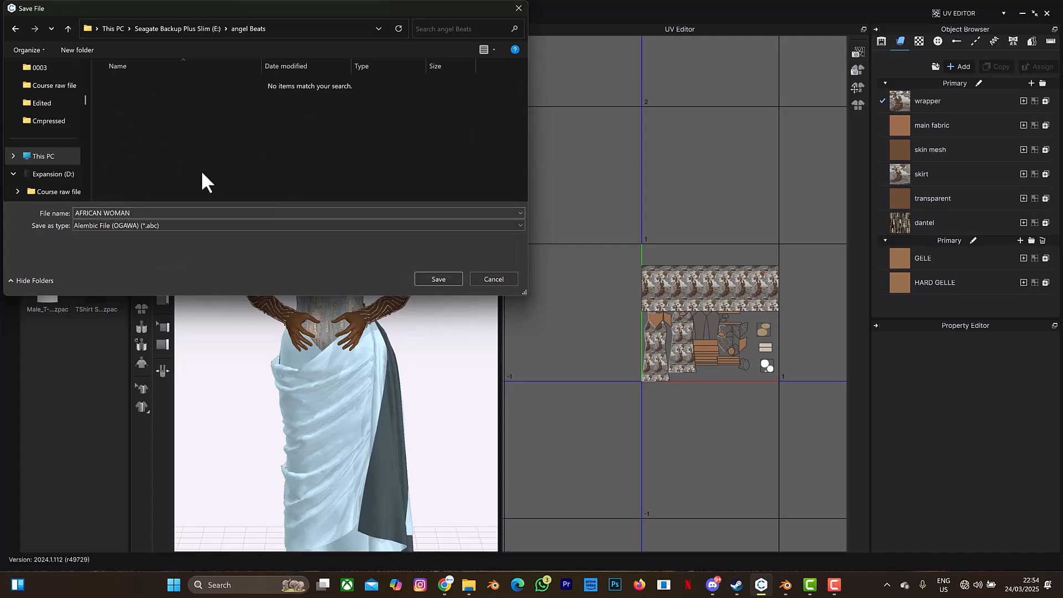
click(437, 277)
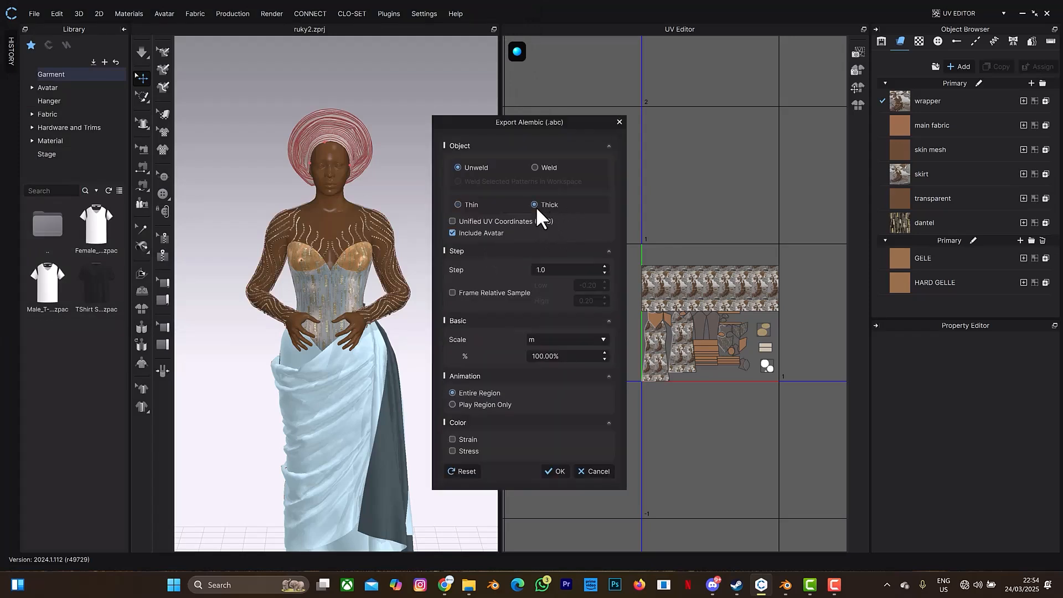
Export the thick garment with unified UV coordinates at a 4096-pixel image size, leaving out the avatar.
click(503, 218)
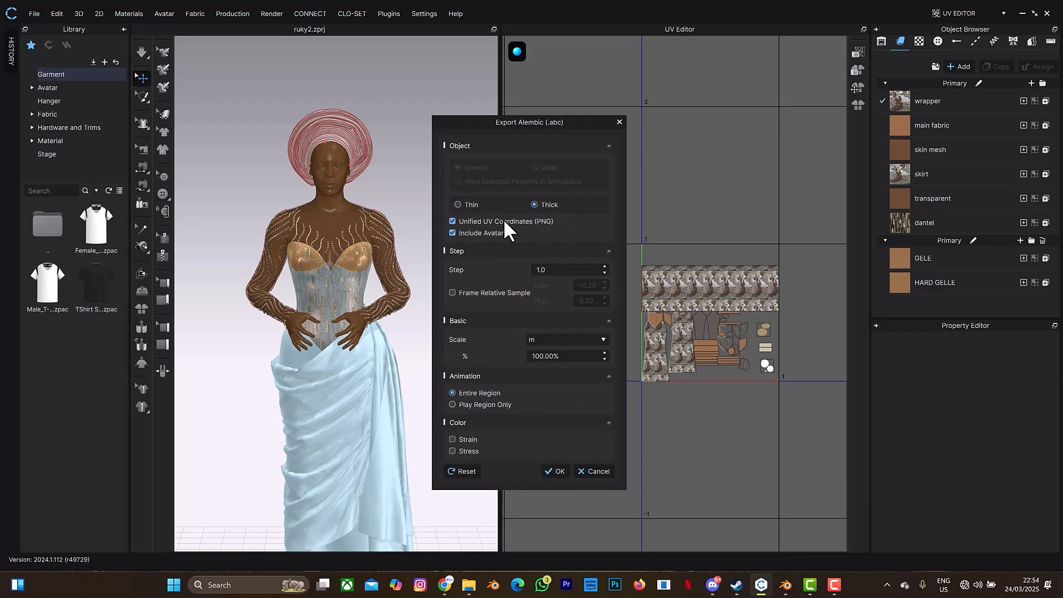
double_click(569, 240)
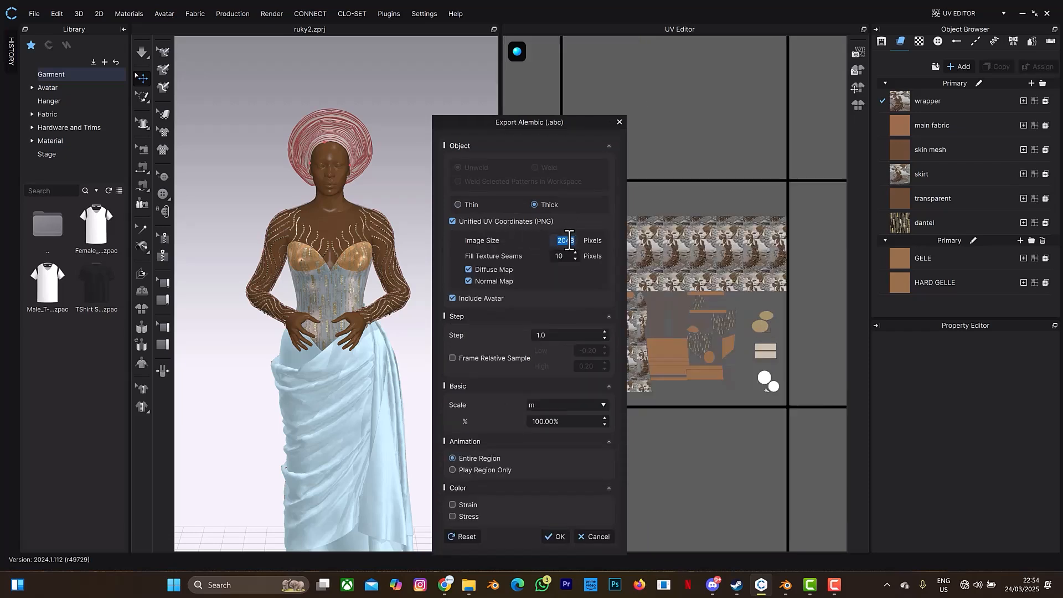
text(4096)
click(452, 298)
click(556, 536)
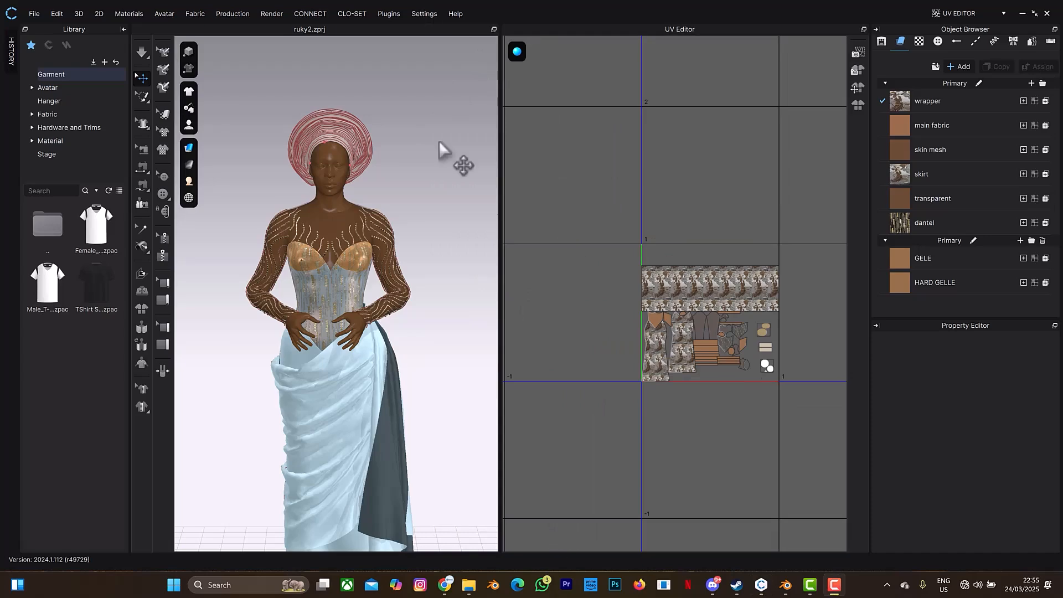
Switch to Blender and start an Alembic (.abc) import.
click(786, 585)
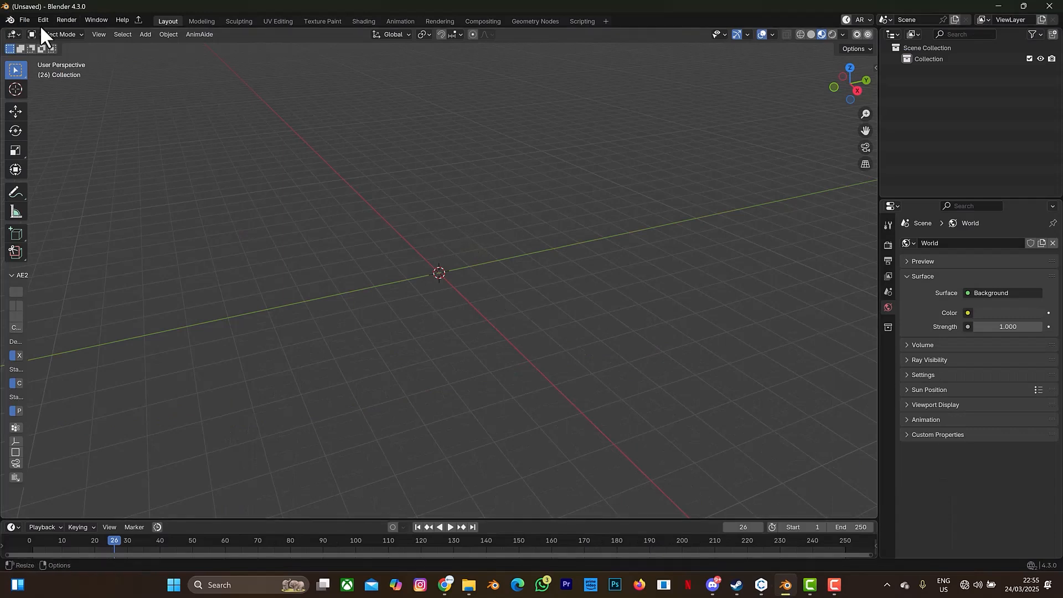
click(25, 19)
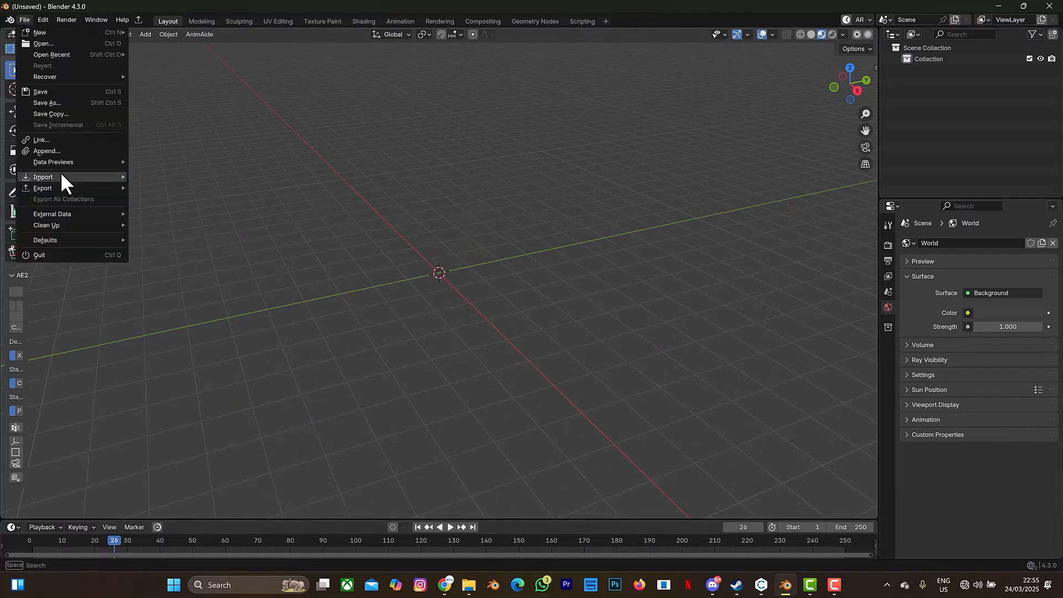
mouse_move(62, 174)
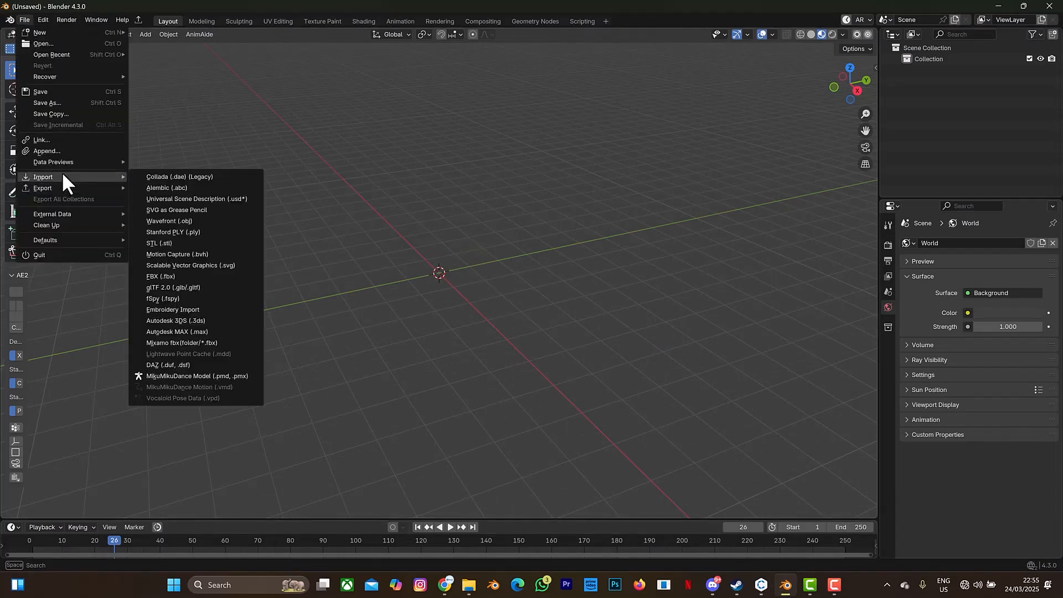
click(161, 187)
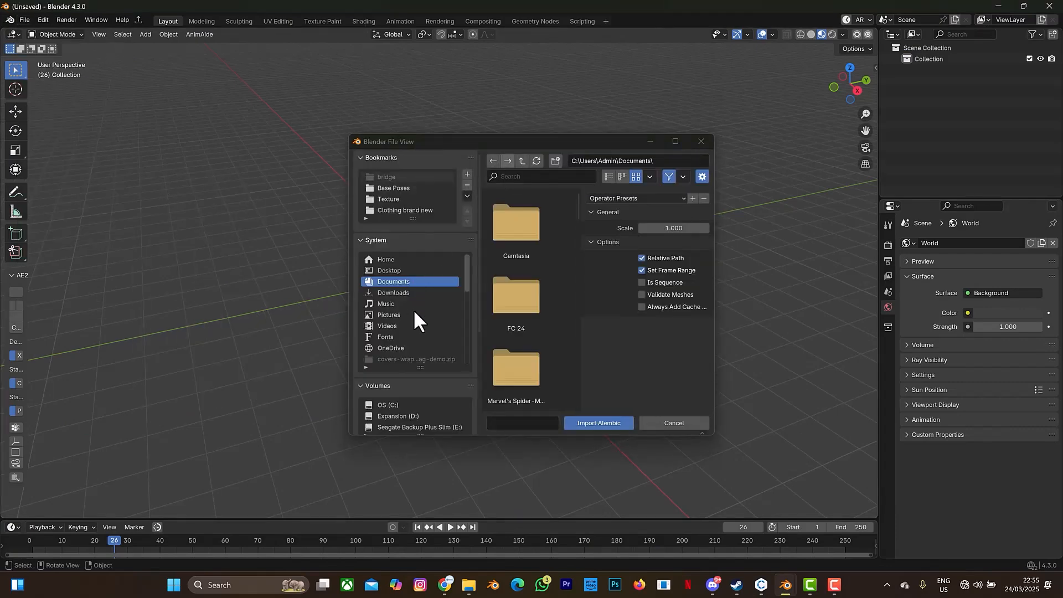
Import the AFRICAN WOMAN Alembic file from the angel Beats folder on the Seagate Backup Plus Slim (E:) drive.
scroll(406, 226, down, 4)
scroll(392, 185, down, 6)
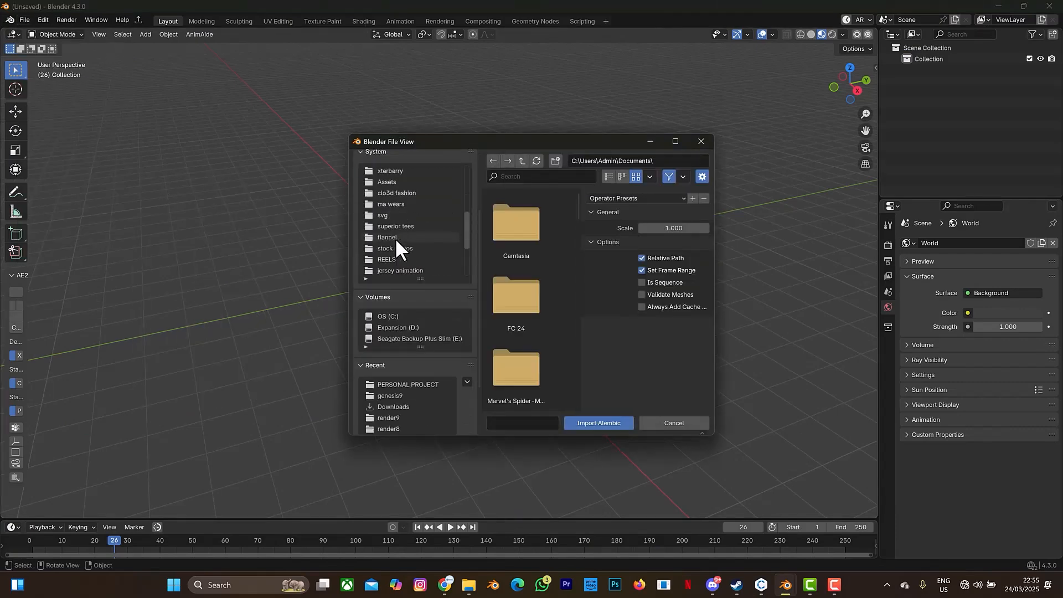
scroll(395, 238, down, 3)
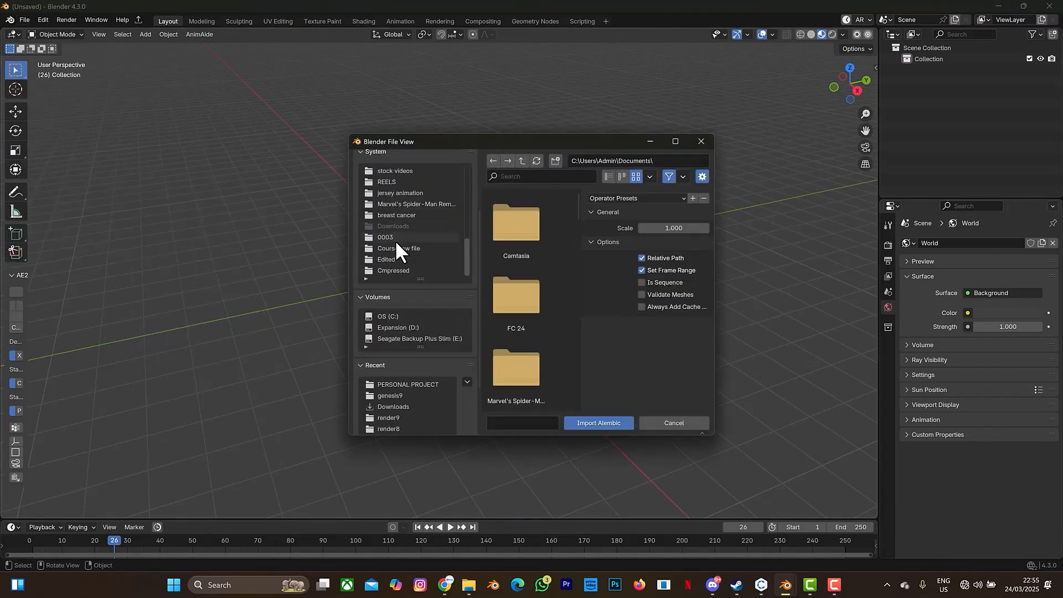
click(409, 336)
double_click(531, 237)
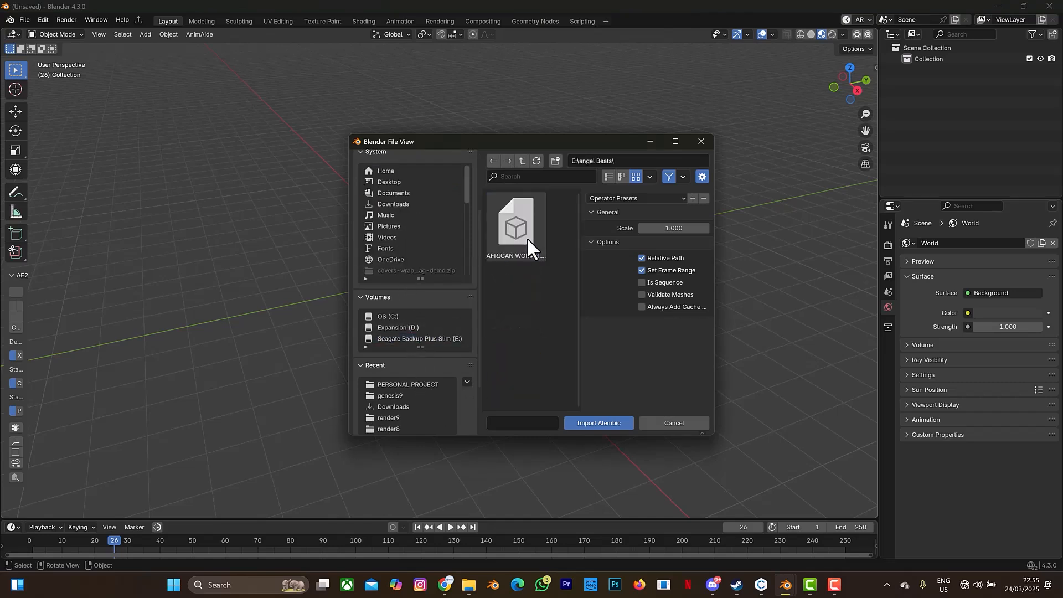
click(526, 237)
click(585, 421)
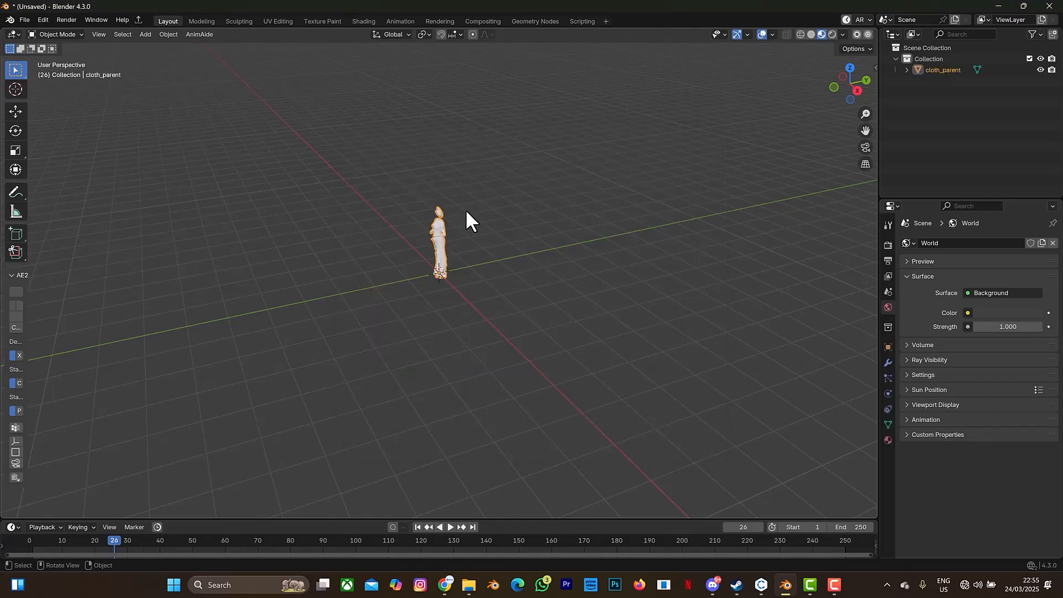
Add a plane at the garment's feet and scale it up into a wide ground surface.
scroll(494, 125, up, 3)
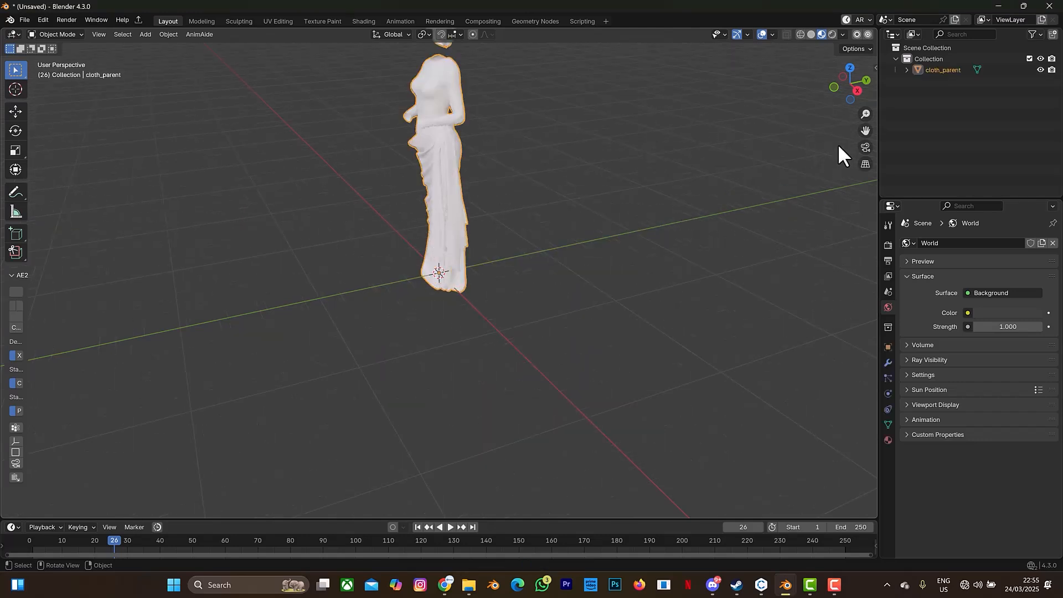
drag(866, 132, 883, 224)
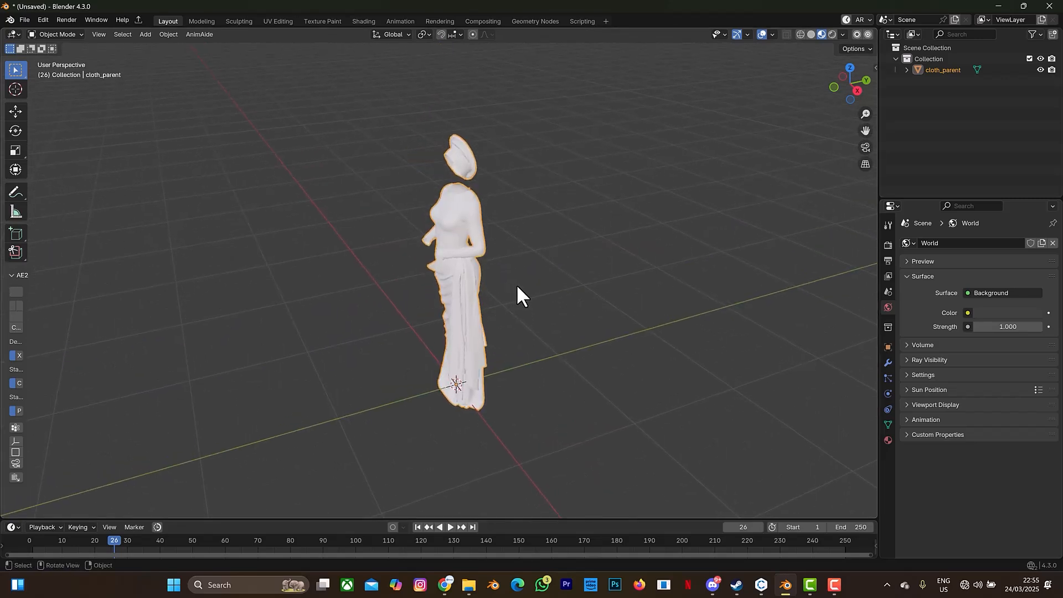
click(515, 285)
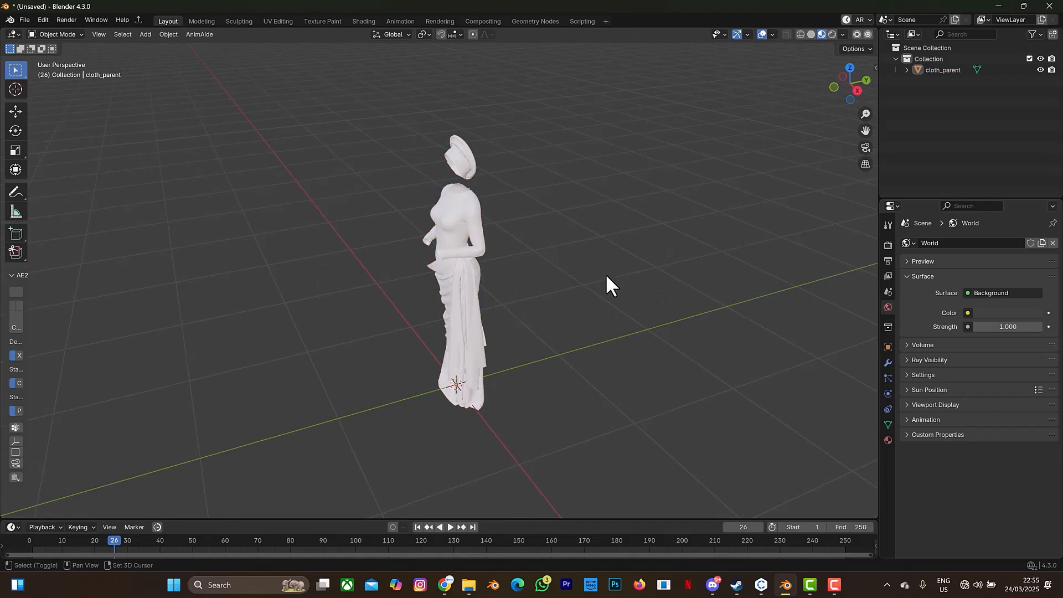
key(shift+a)
mouse_move(586, 298)
key(shift+a)
mouse_move(563, 250)
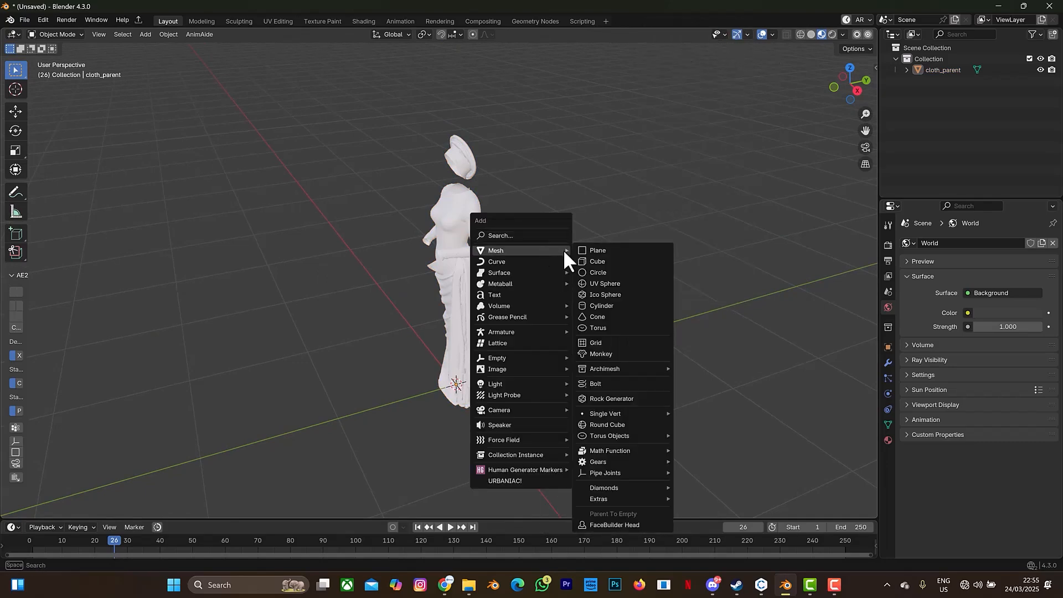
click(603, 250)
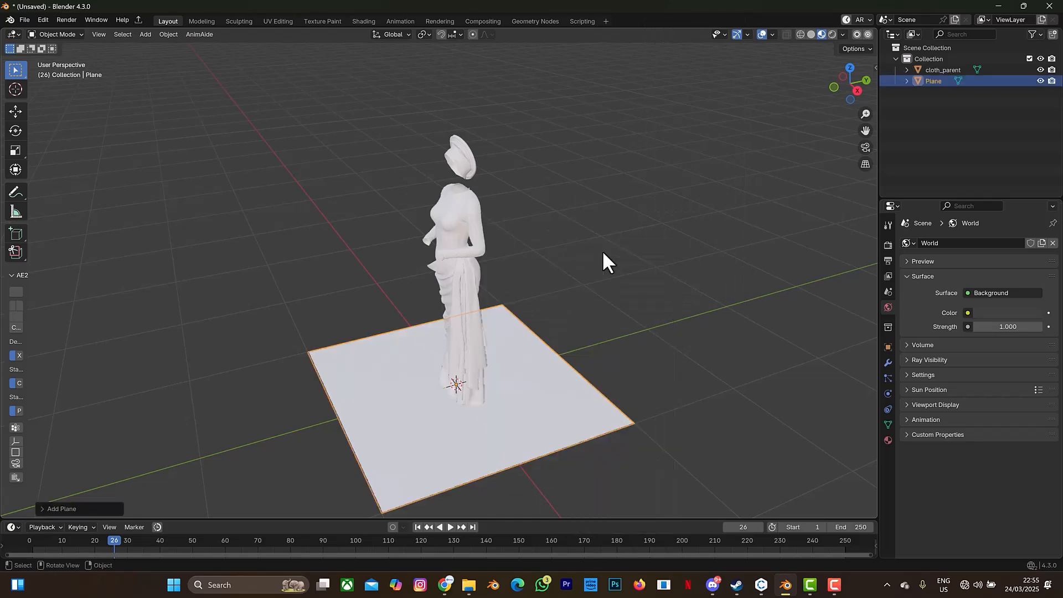
key(s)
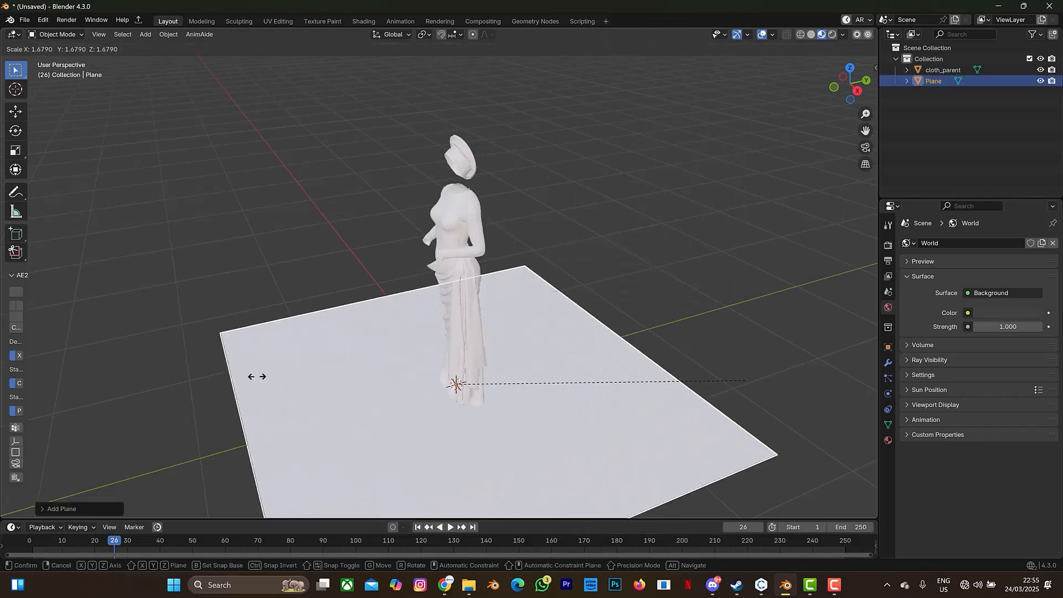
click(504, 318)
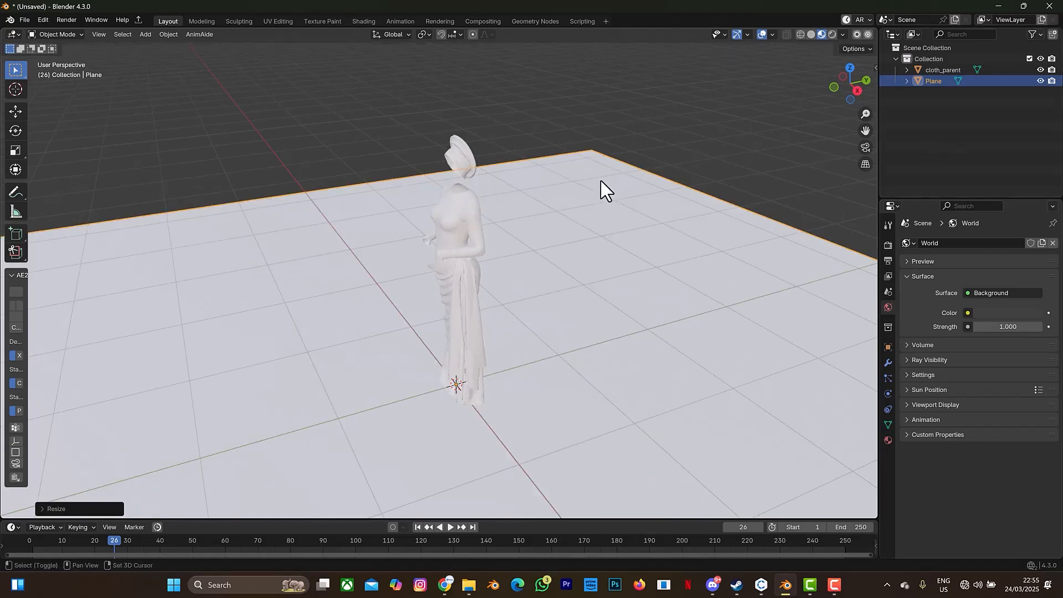
Add an area light and raise it along the Z axis to above the headwrap.
key(shift+a)
mouse_move(600, 179)
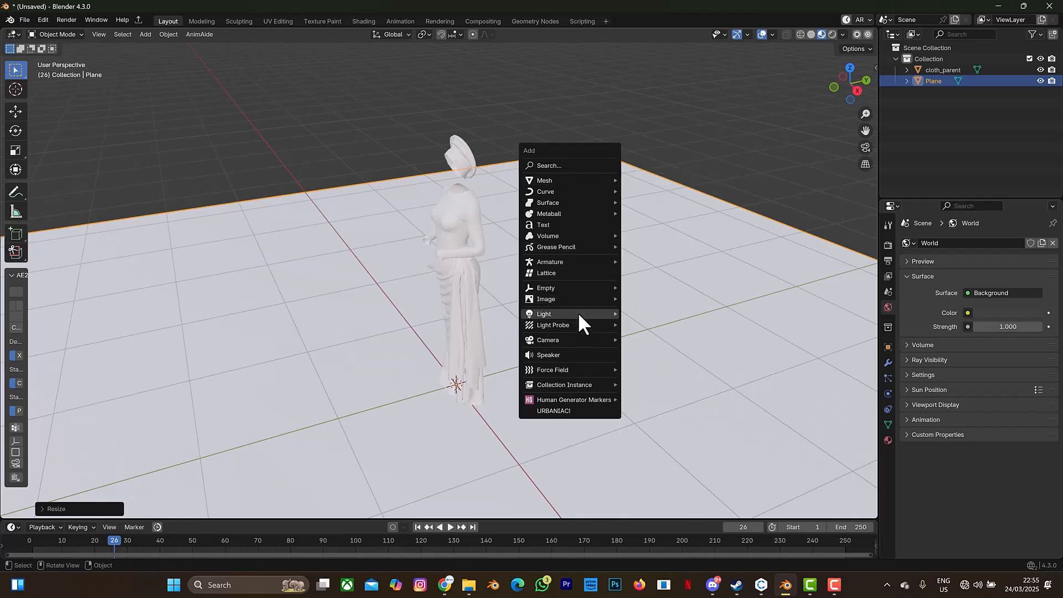
mouse_move(578, 313)
click(646, 354)
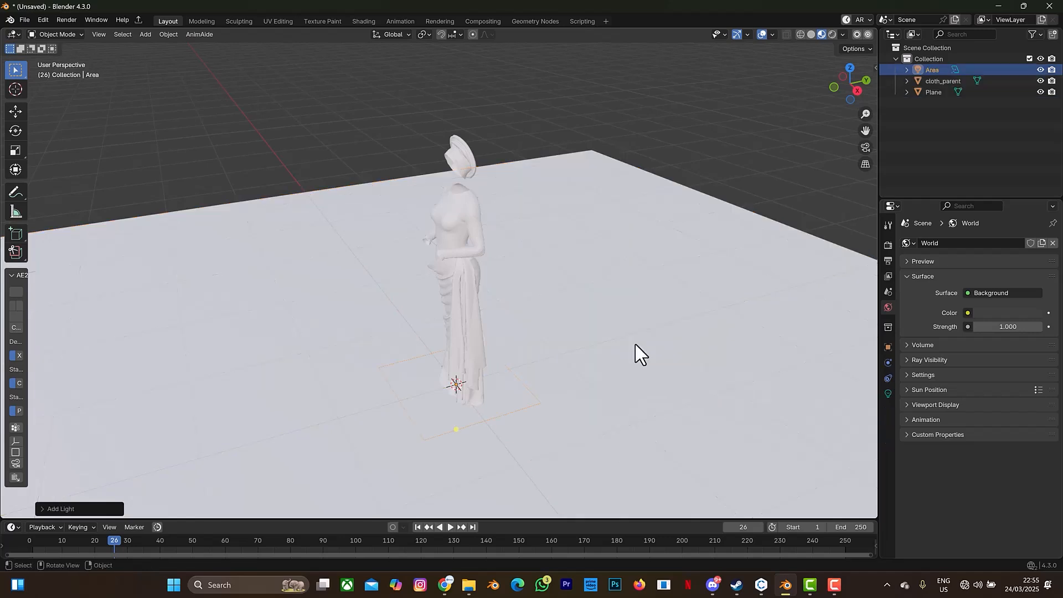
key(g)
key(z)
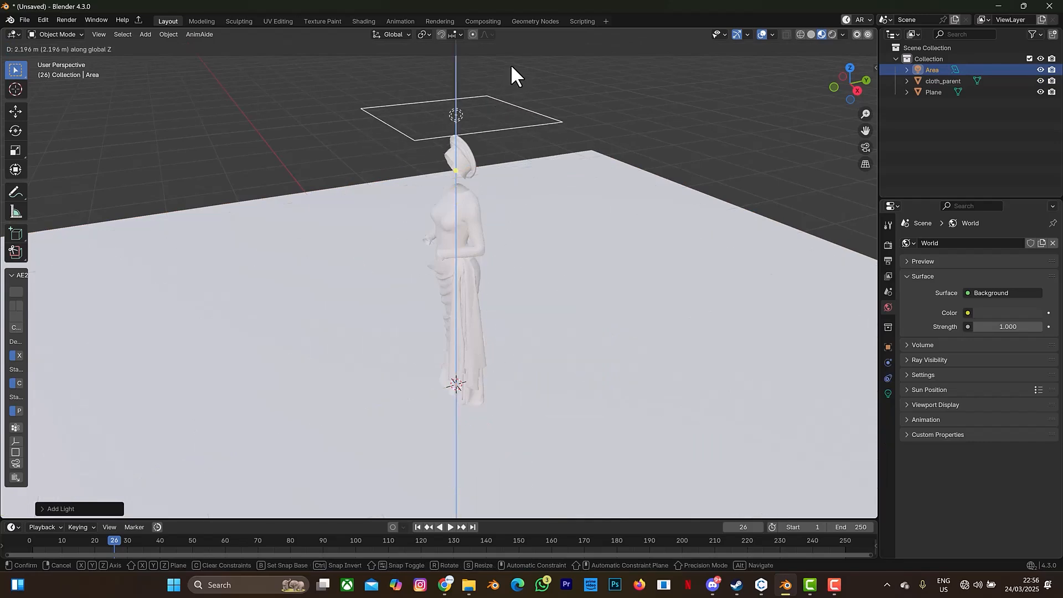
click(529, 29)
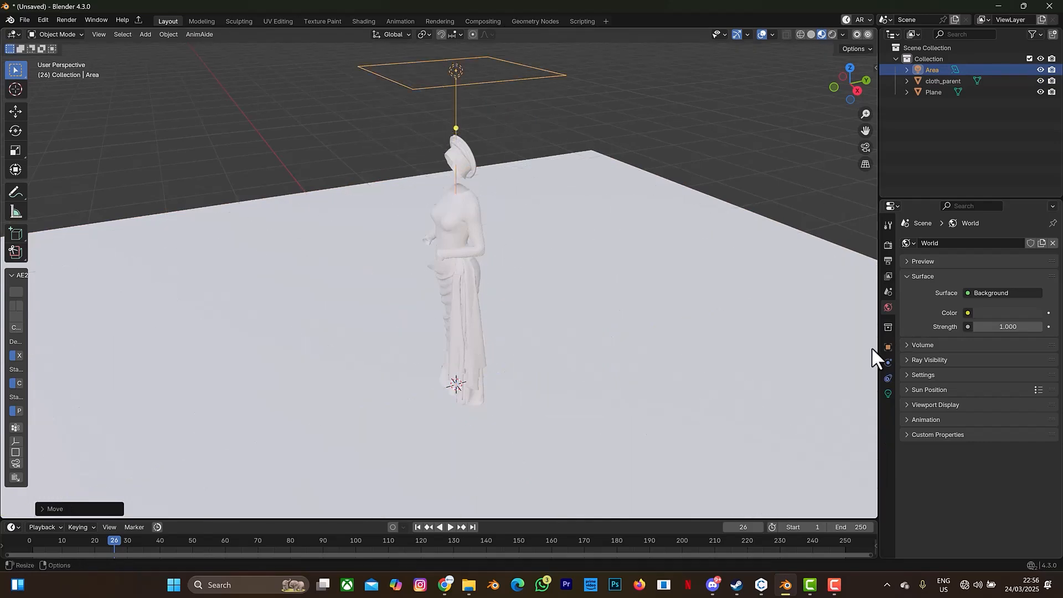
Set the area light's power to 50 W and its size to 2.32 m.
click(888, 393)
click(1002, 316)
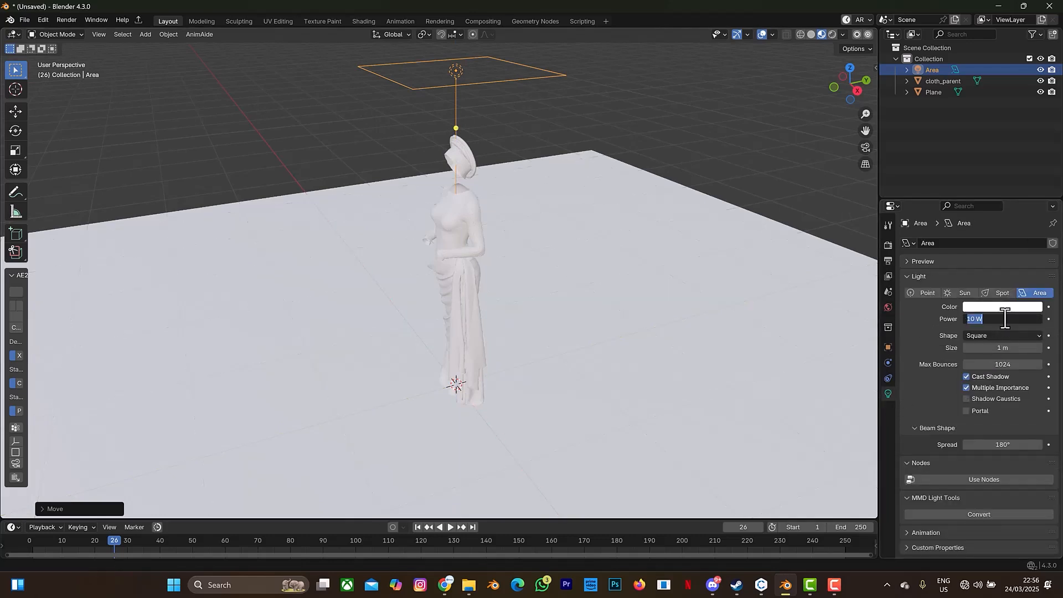
text(50)
key(Return)
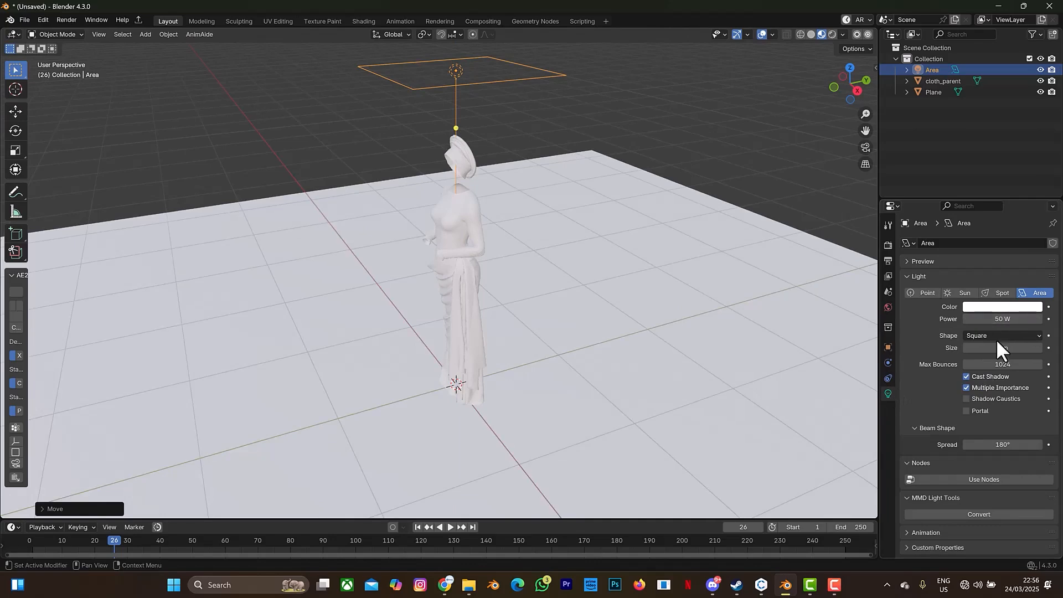
drag(1003, 348, 942, 331)
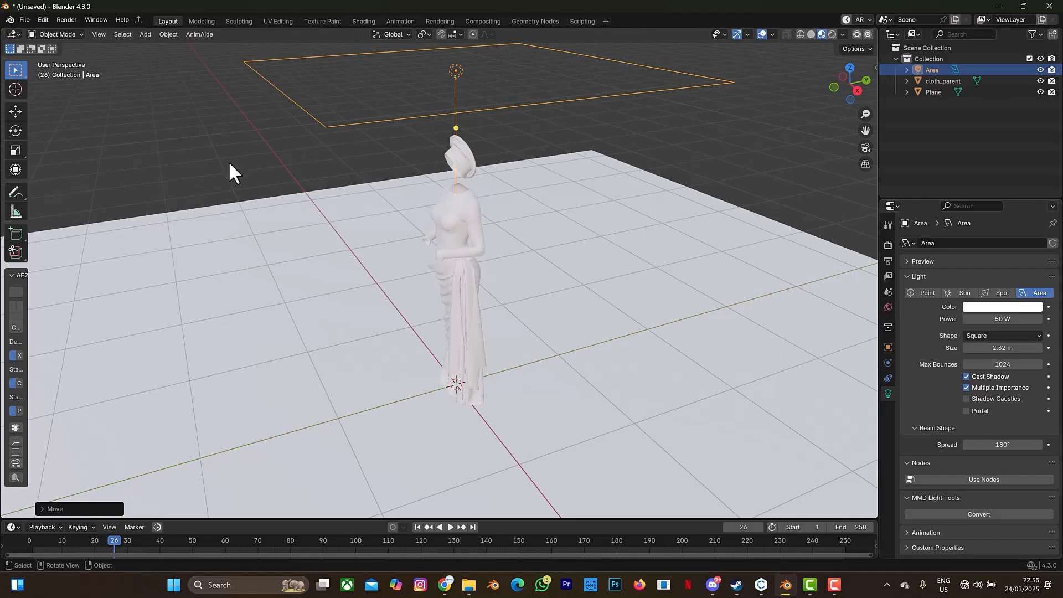
Switch to the Shading workspace, select the garment framed from the front and show it in Material Preview shading.
click(363, 21)
drag(230, 244, 388, 244)
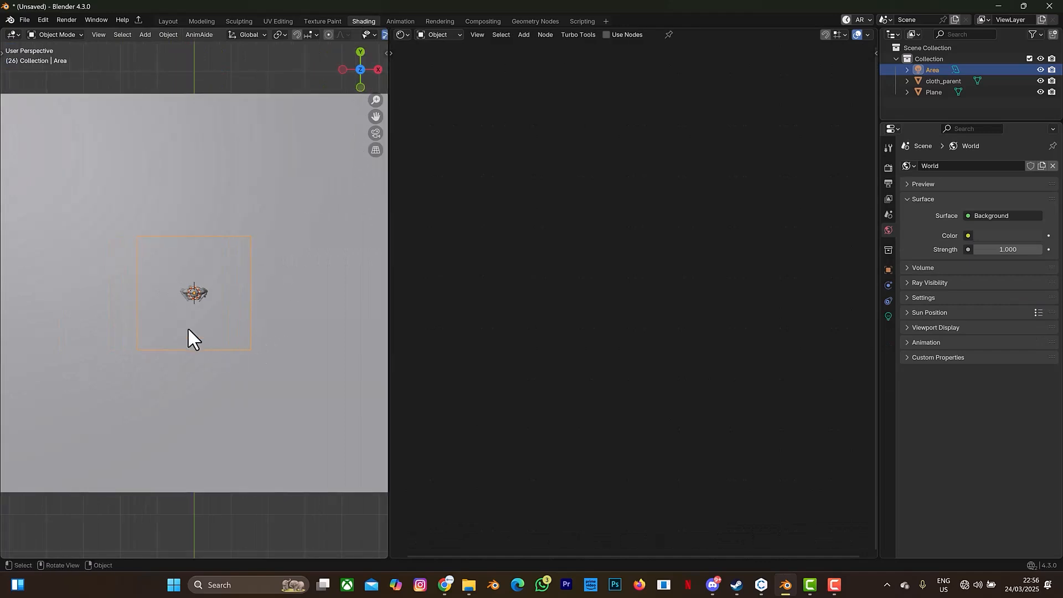
click(203, 289)
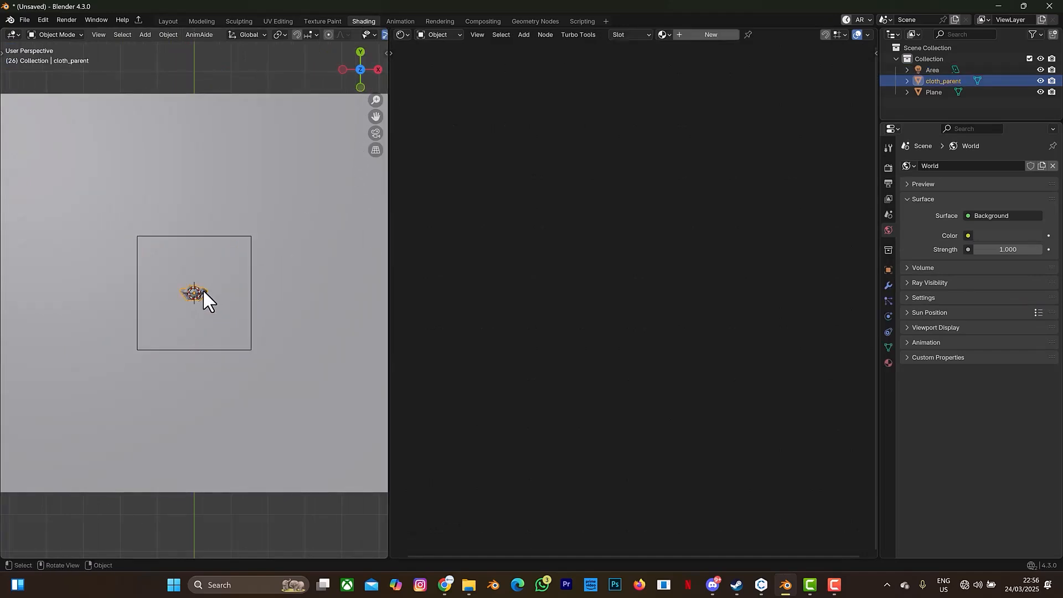
key(KP_Decimal)
drag(360, 76, 361, 4)
drag(360, 76, 360, 77)
scroll(224, 222, up, 2)
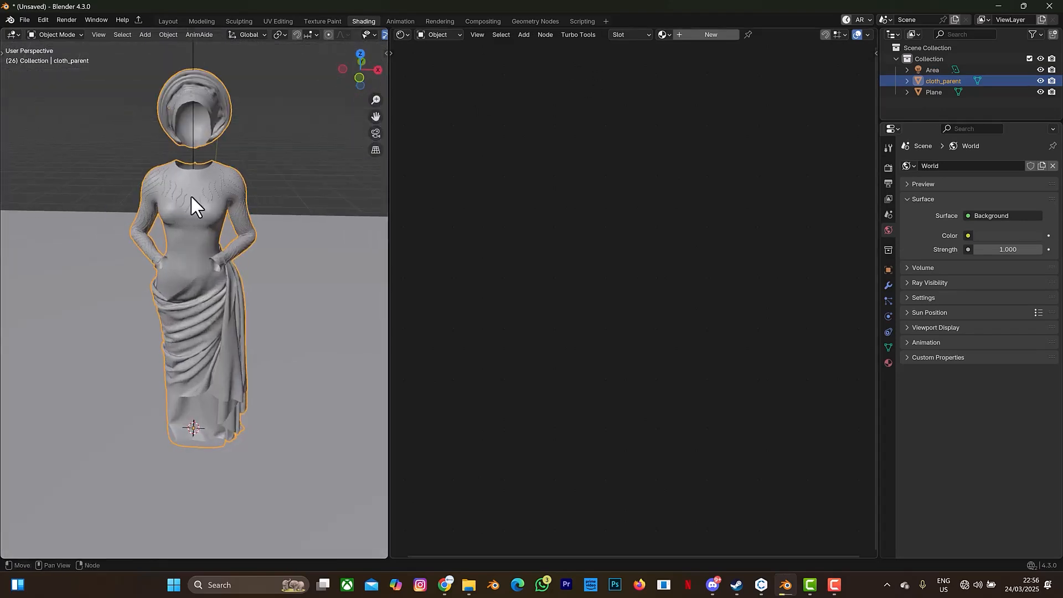
scroll(319, 34, down, 5)
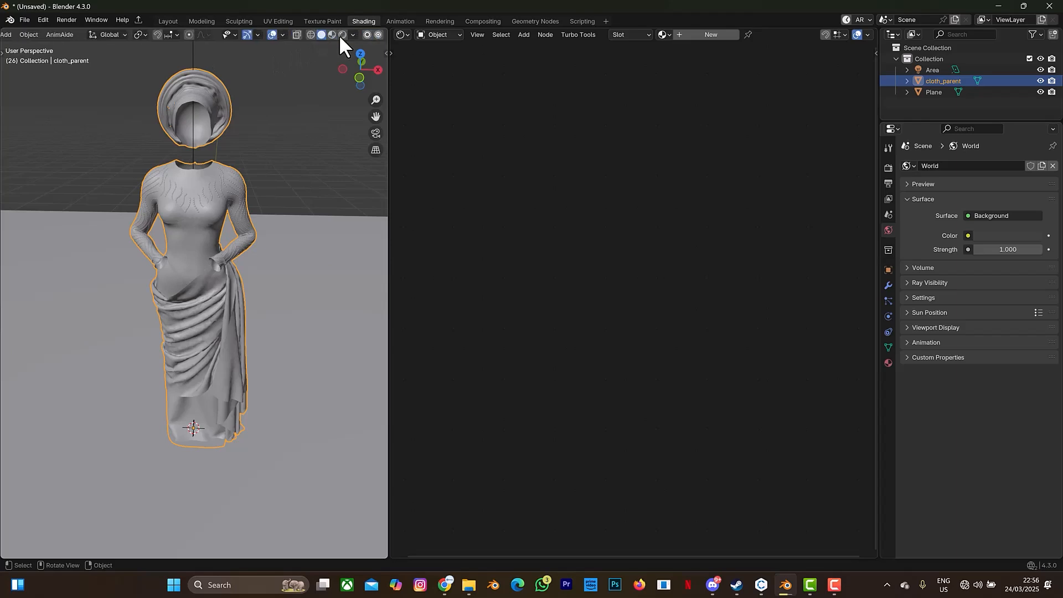
click(332, 34)
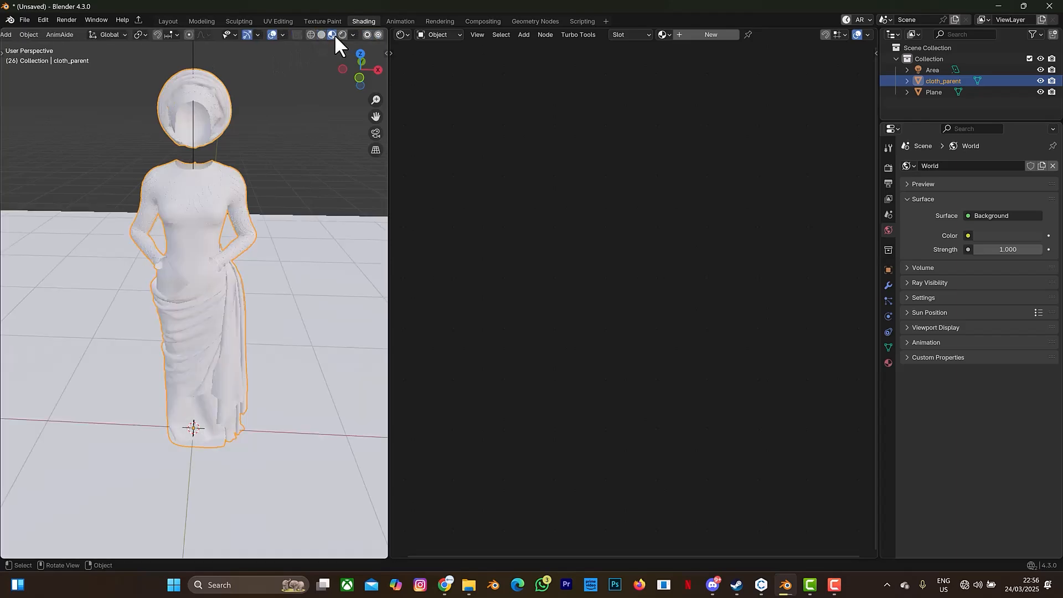
Create a new material for the garment and start a Principled Texture Setup from the angel Beats folder on the Seagate (E:) drive.
click(720, 34)
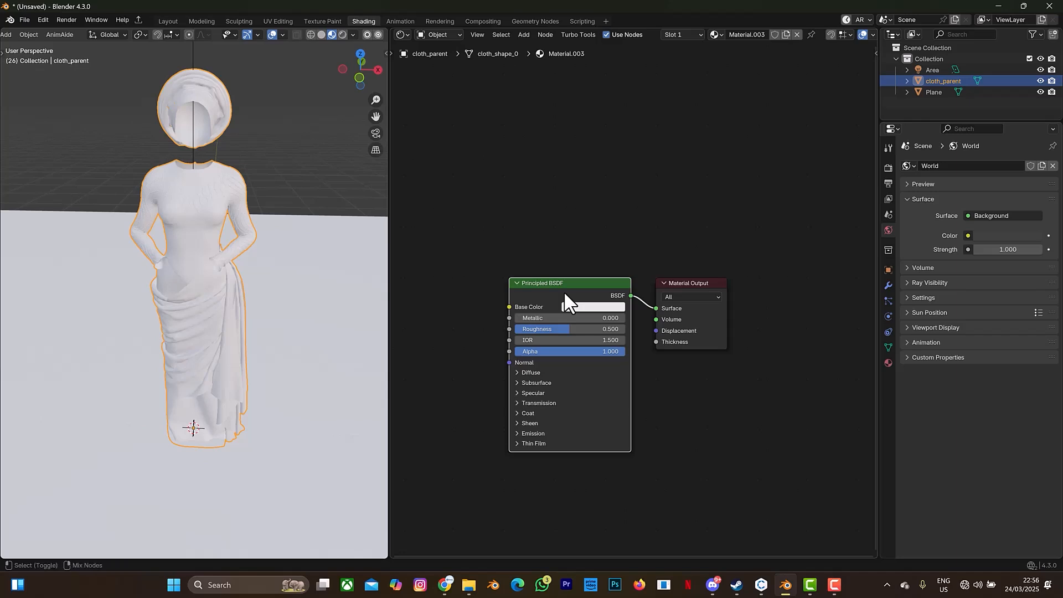
key(ctrl+shift+t)
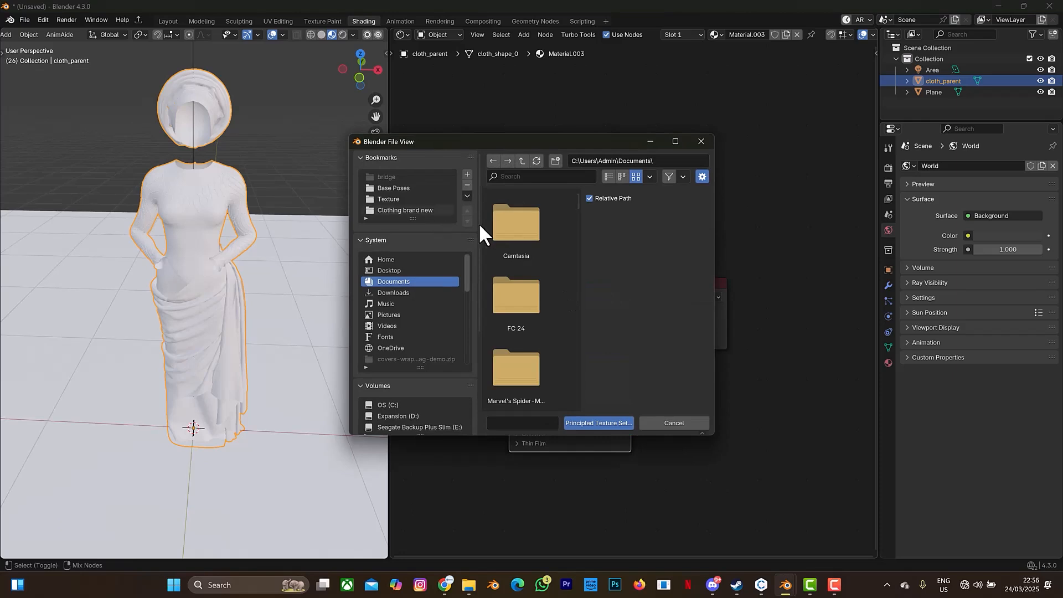
scroll(409, 395, down, 2)
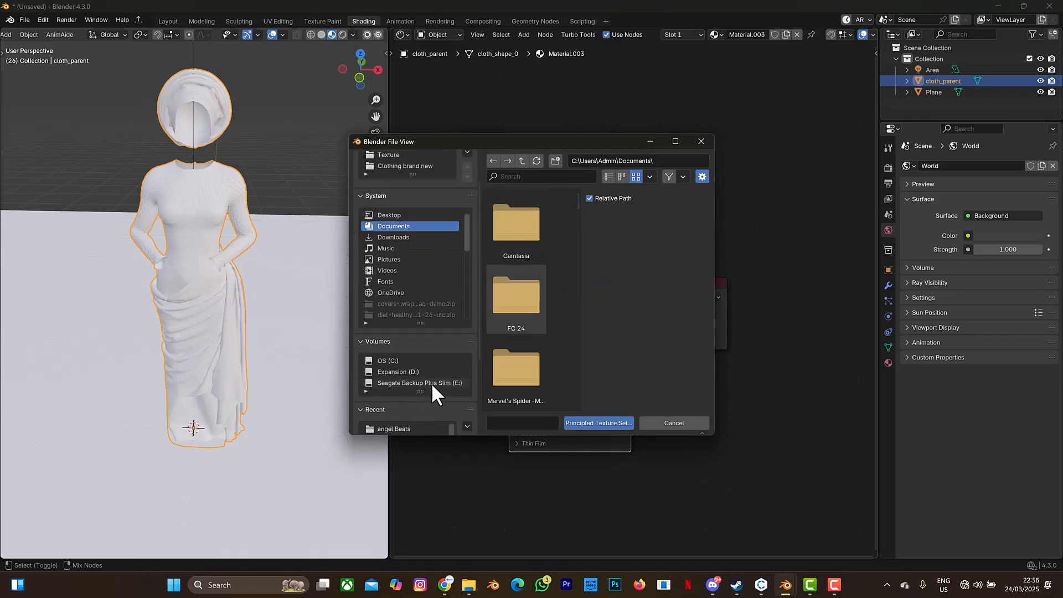
click(420, 383)
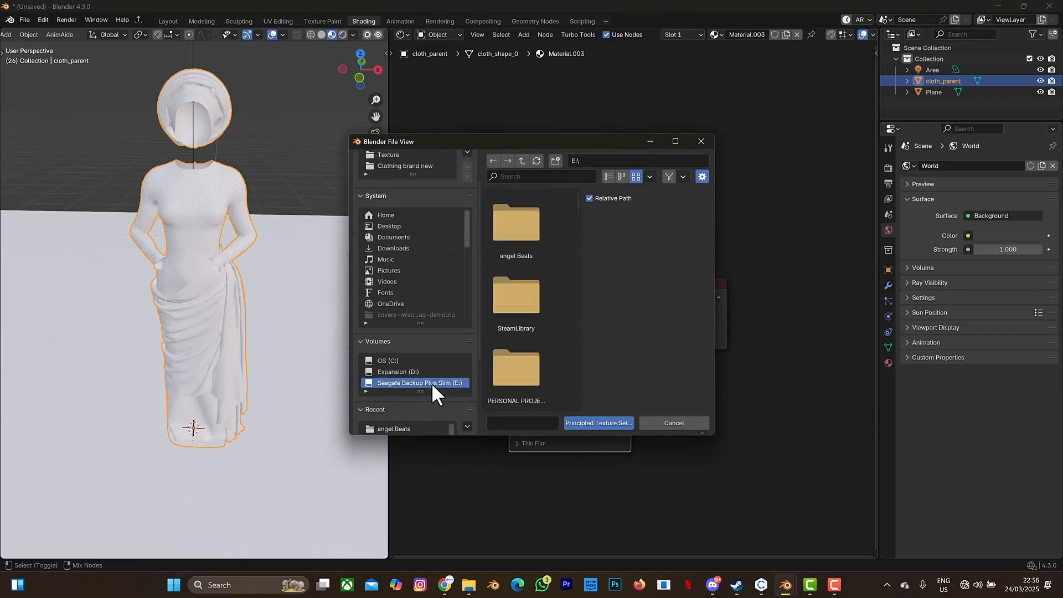
double_click(514, 247)
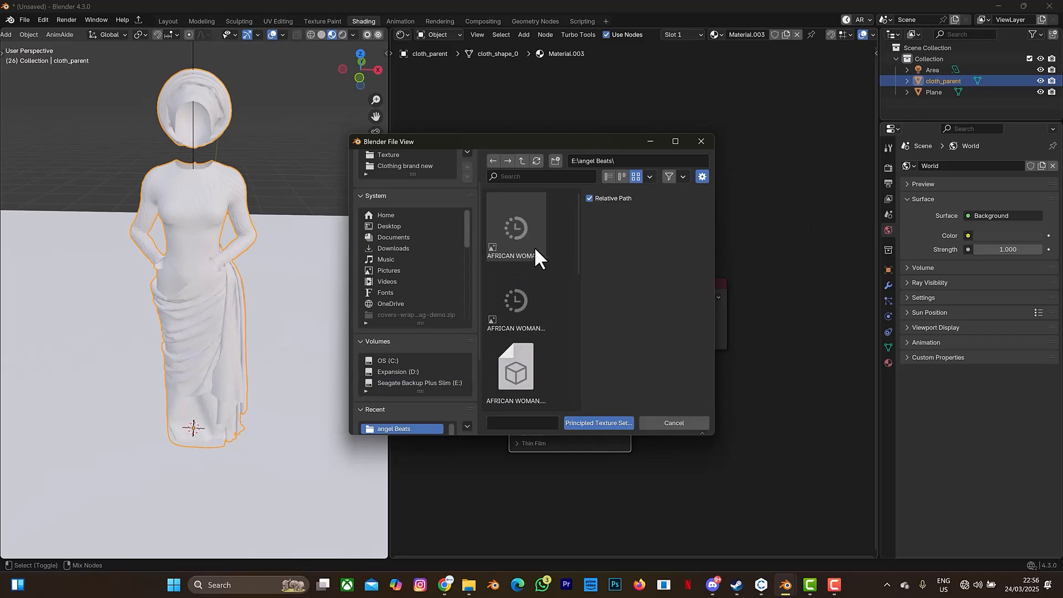
Load all five AFRICAN WOMAN texture images, starting with AFRICAN WOMAN_diffuse_1001.png, into the Principled texture setup.
click(649, 176)
click(663, 227)
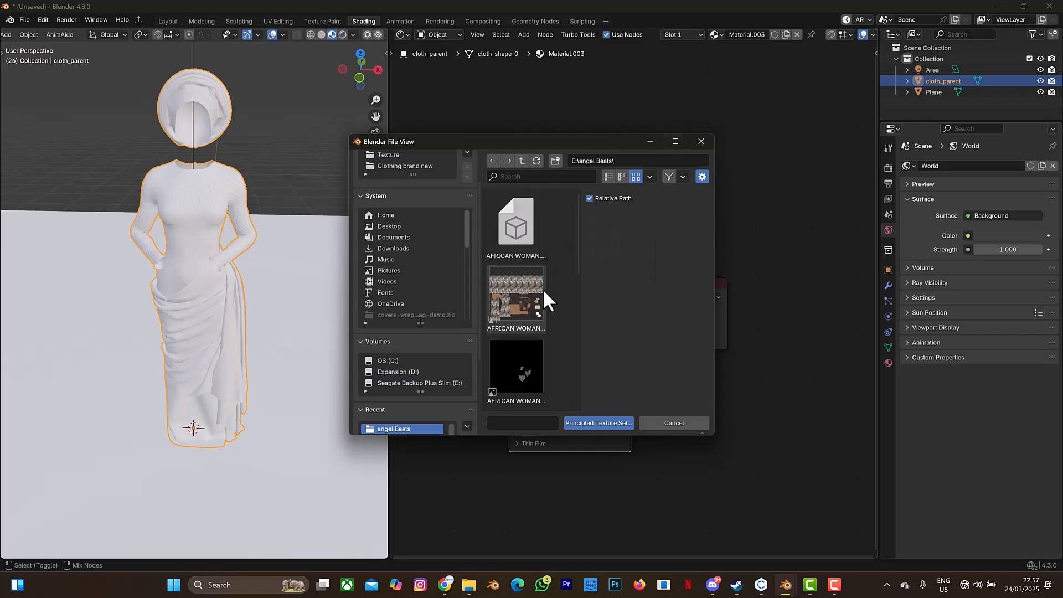
click(676, 140)
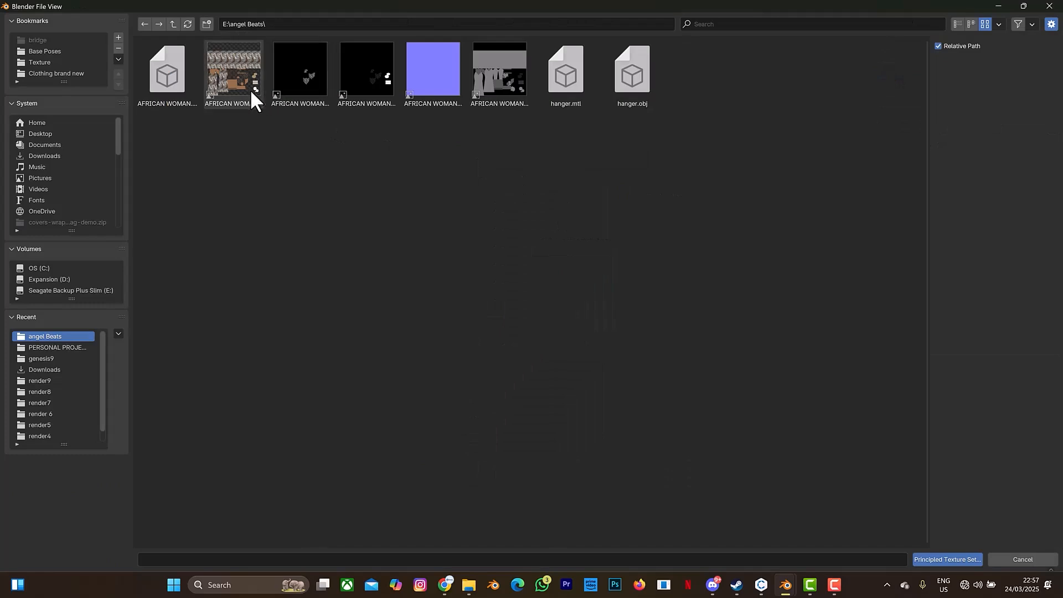
click(251, 89)
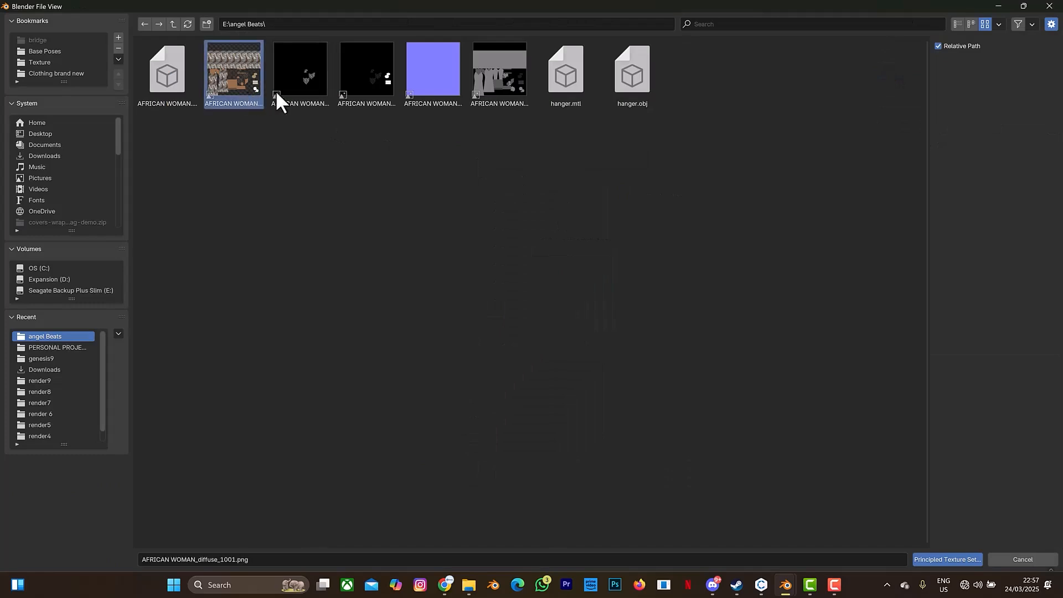
shift+click(502, 95)
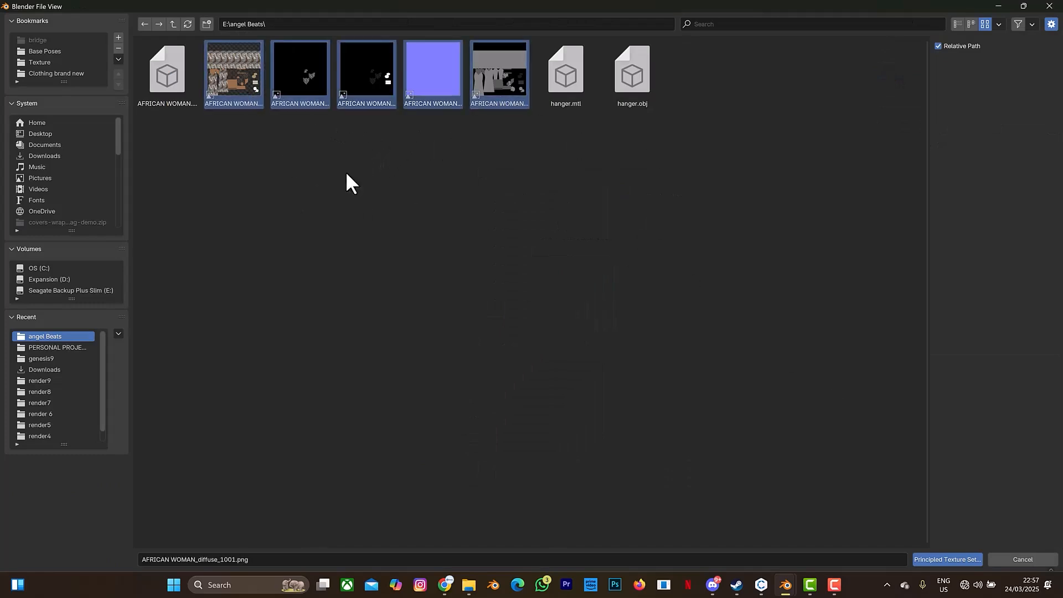
click(966, 556)
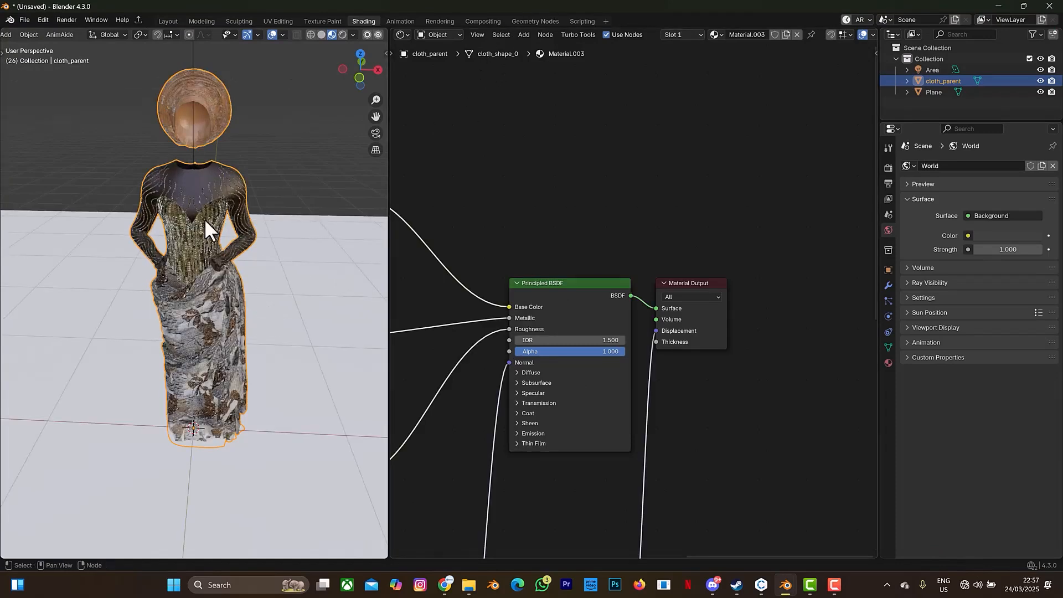
Connect the Base Color texture's Alpha output to the Alpha input of the Principled BSDF.
scroll(204, 188, up, 5)
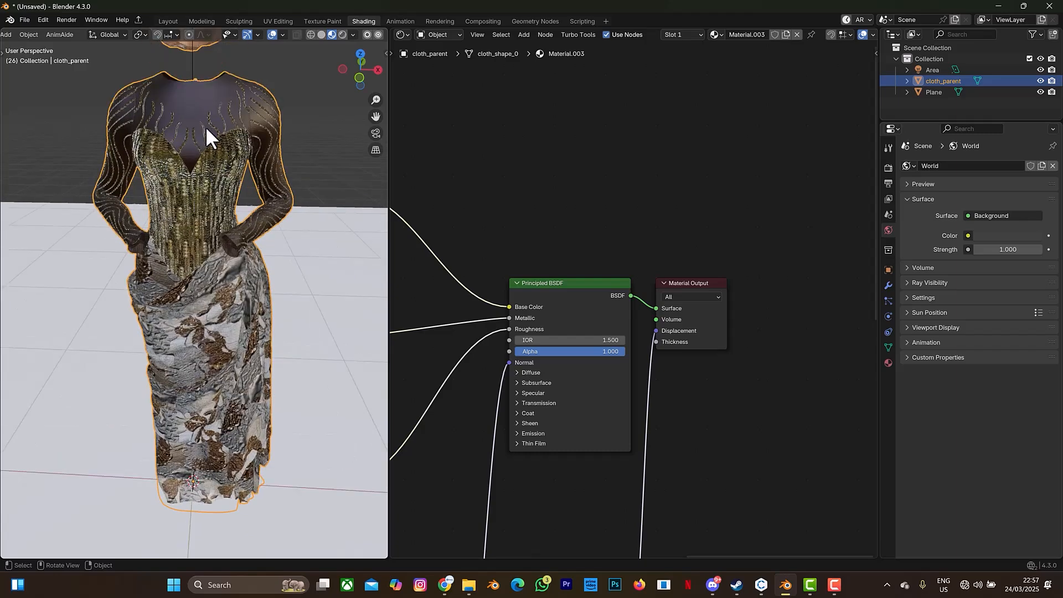
drag(377, 116, 539, 306)
scroll(569, 343, up, 2)
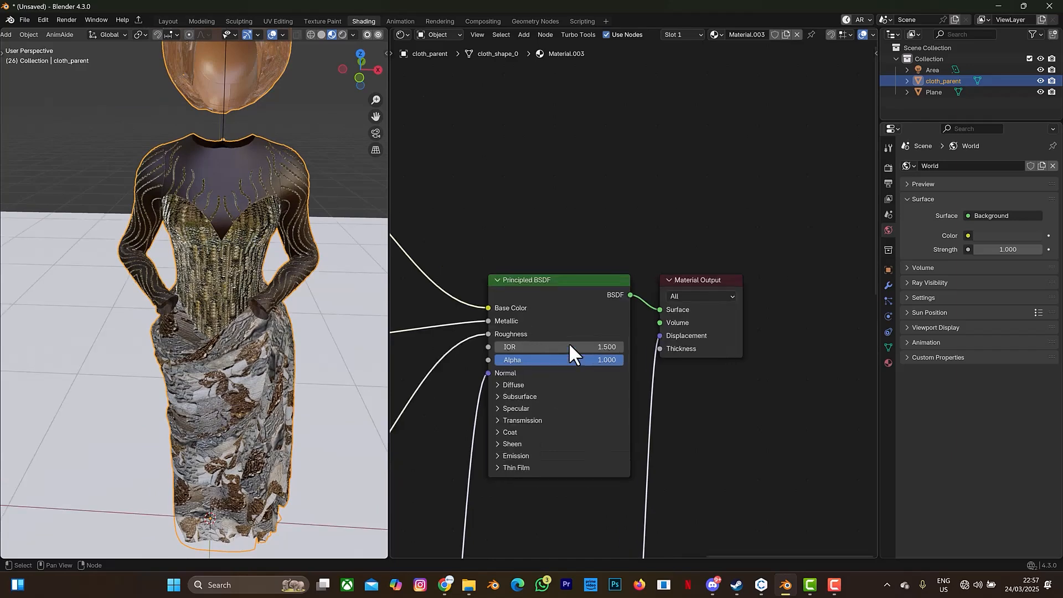
scroll(563, 315, down, 3)
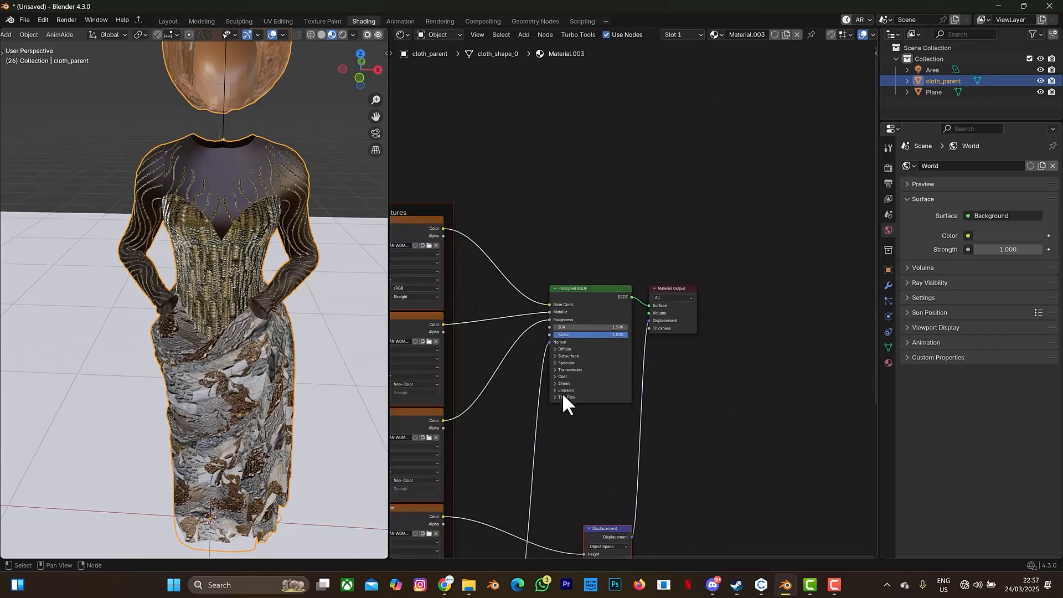
middle_drag(576, 431, 661, 393)
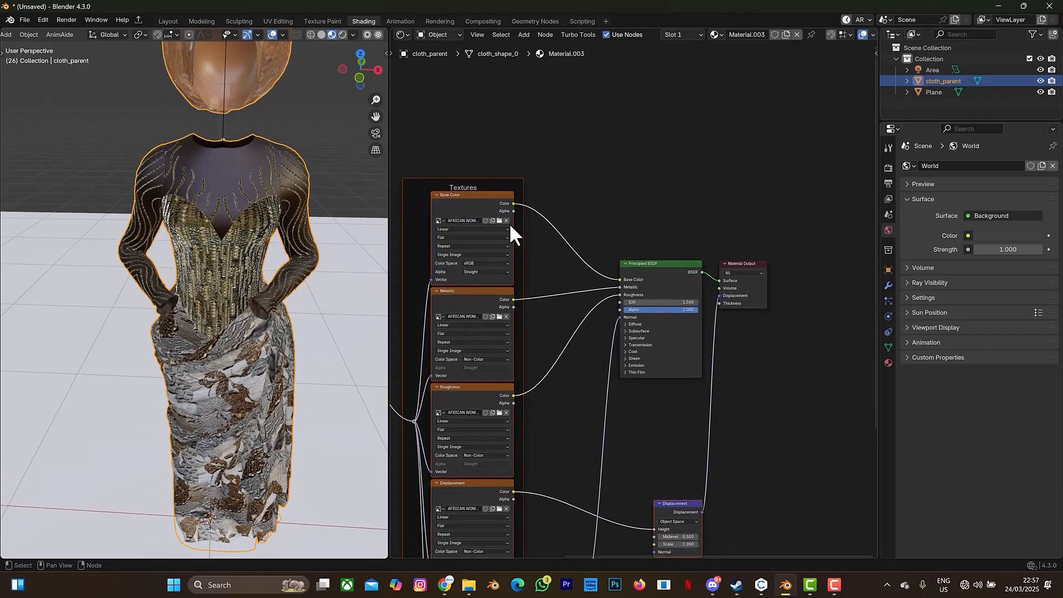
drag(513, 210, 616, 311)
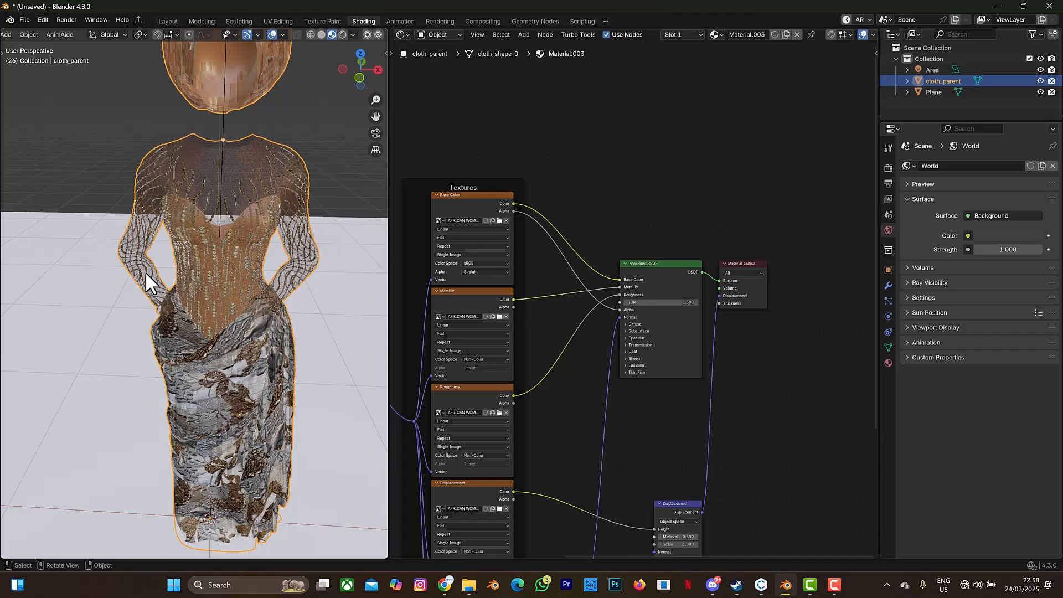
Set the IOR of the garment's Principled BSDF to 1.
click(690, 301)
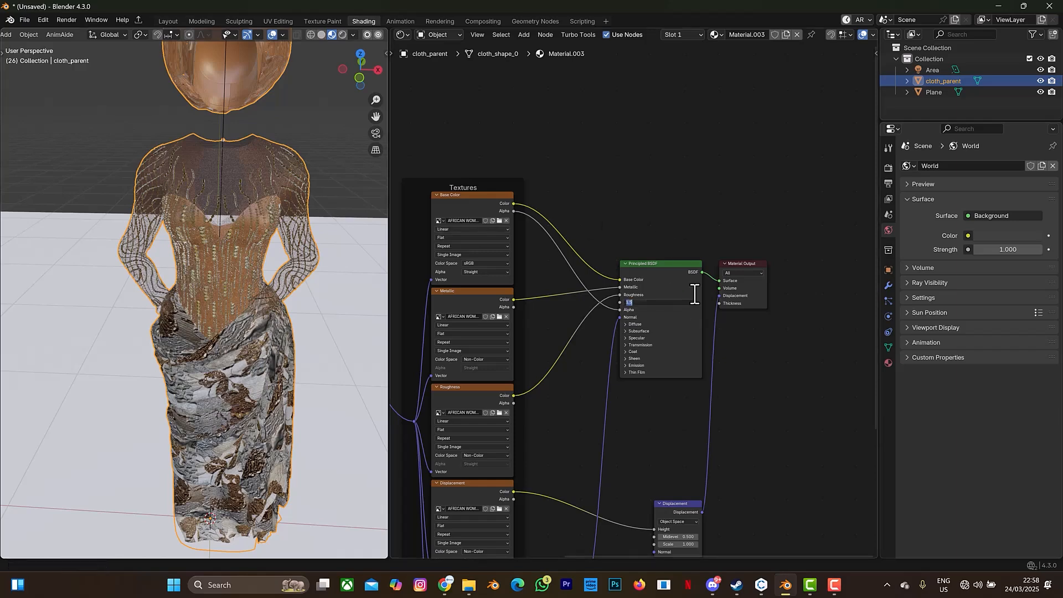
text(1)
key(Return)
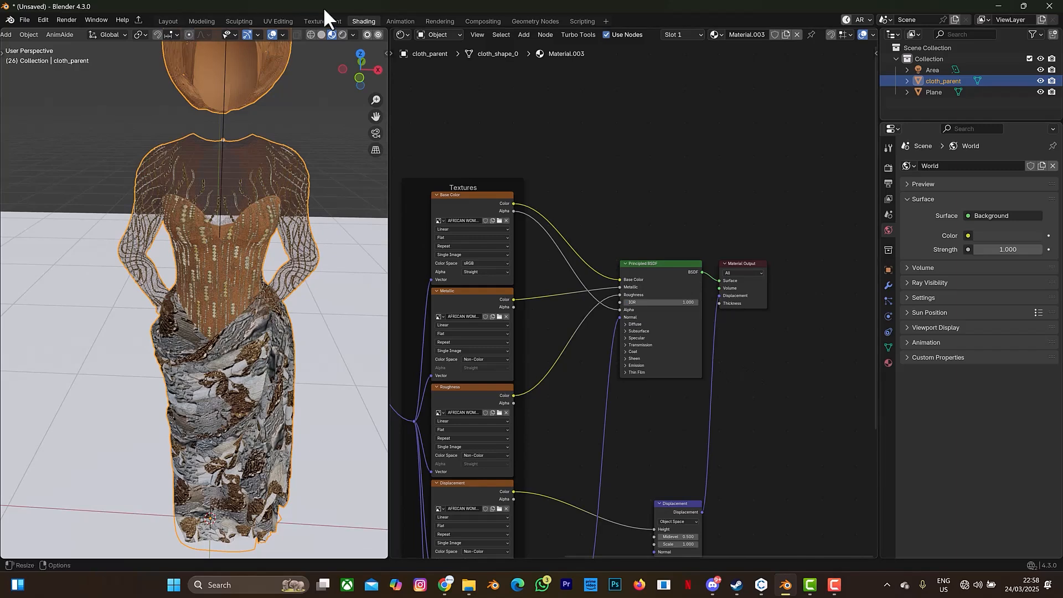
Display the garment in Rendered viewport shading and examine it from the side.
click(343, 35)
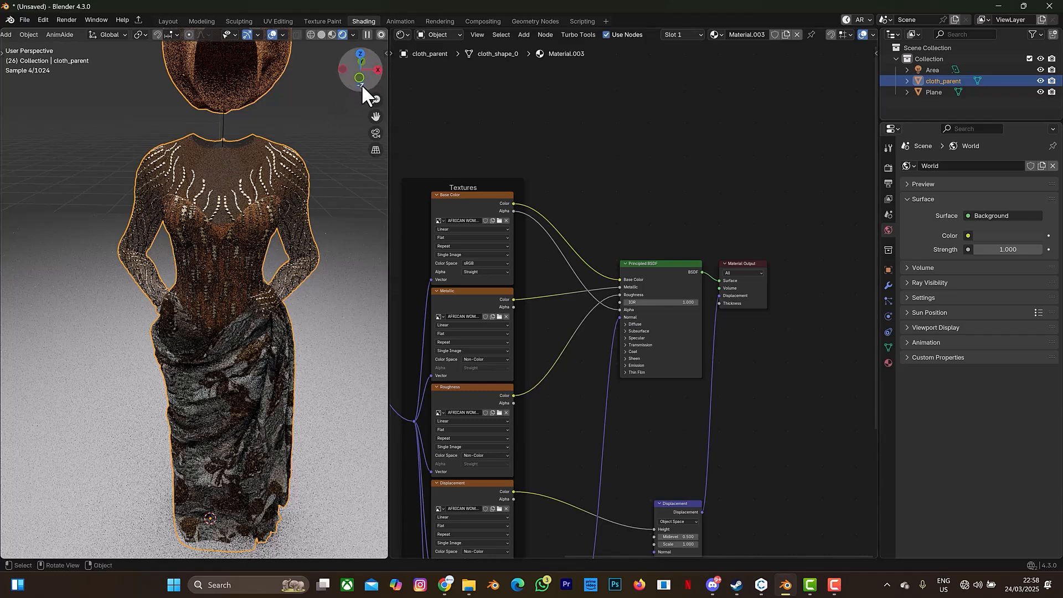
drag(361, 82, 288, 115)
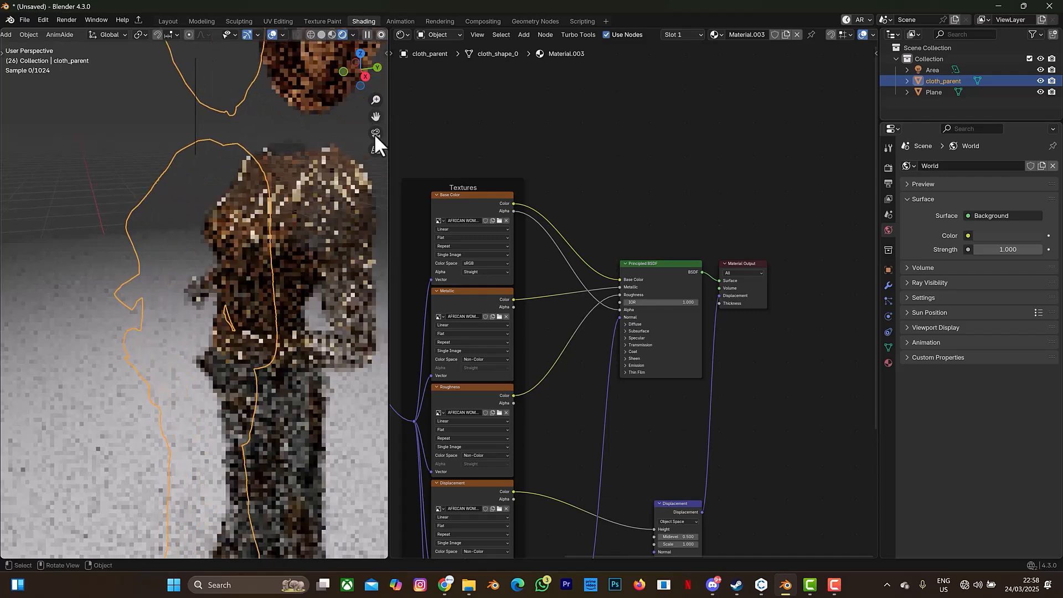